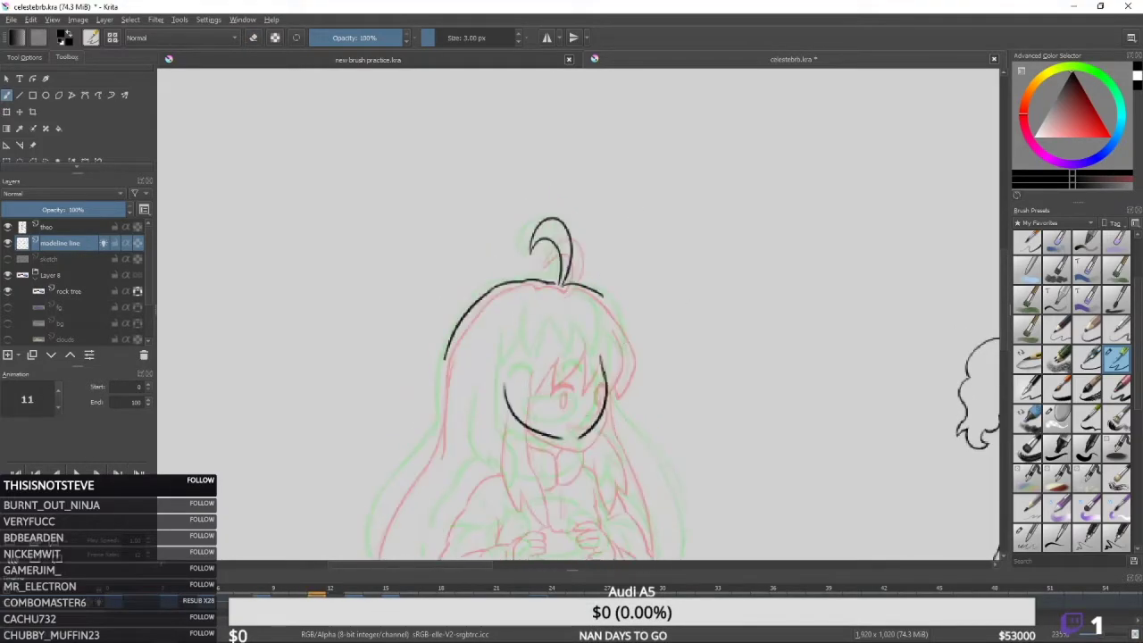
Shift the selected right part of the jawline down and left so it closes the gap at the chin on frame 11.
mouse_move(611, 334)
left_mouse_down()
mouse_move(565, 487)
mouse_move(615, 336)
left_mouse_up()
key("ctrl+t")
left_click_drag(599, 393, 598, 398)
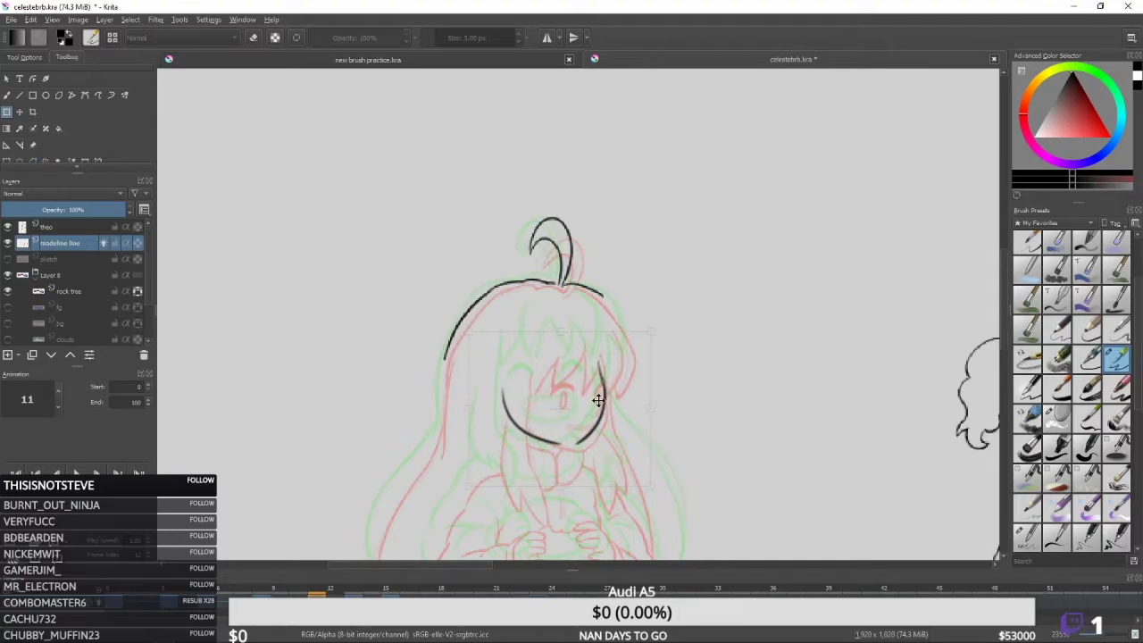
key("b")
key("ctrl+shift+a")
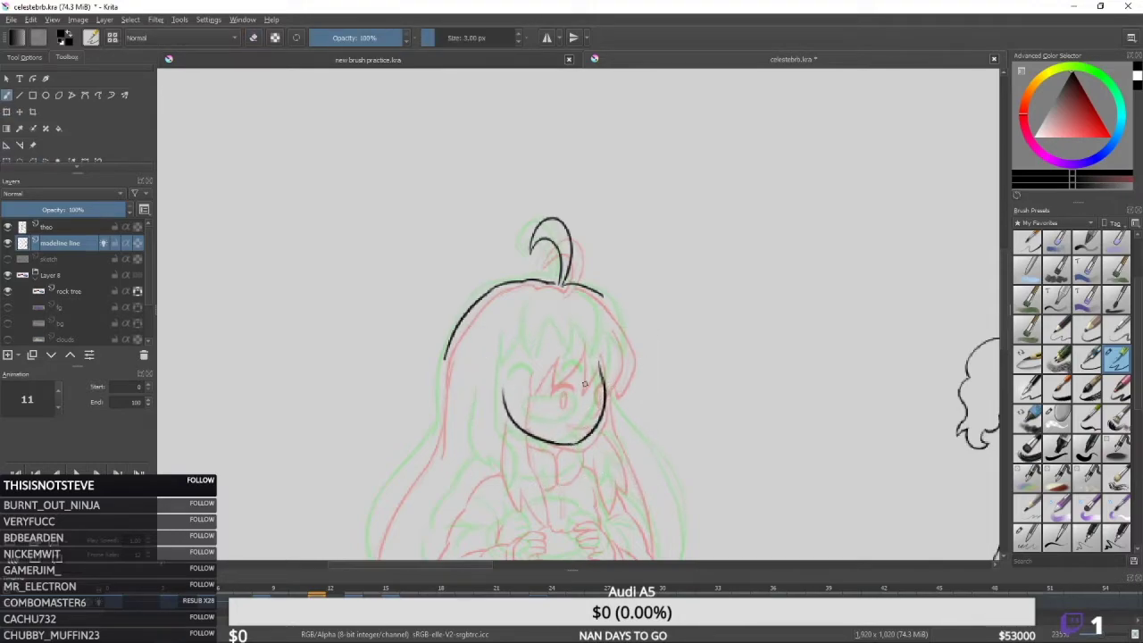
Draw pointed bangs strands above the right eye, comparing their placement with the neighbouring frames.
scroll(594, 366, "up", 2)
key("Right")
key("Left")
key("Left")
key("Right")
left_click_drag(565, 349, 561, 393)
left_click_drag(576, 351, 595, 390)
key("Left")
key("Right")
key("ctrl+z")
key("Left")
key("Right")
key("Right")
key("Right")
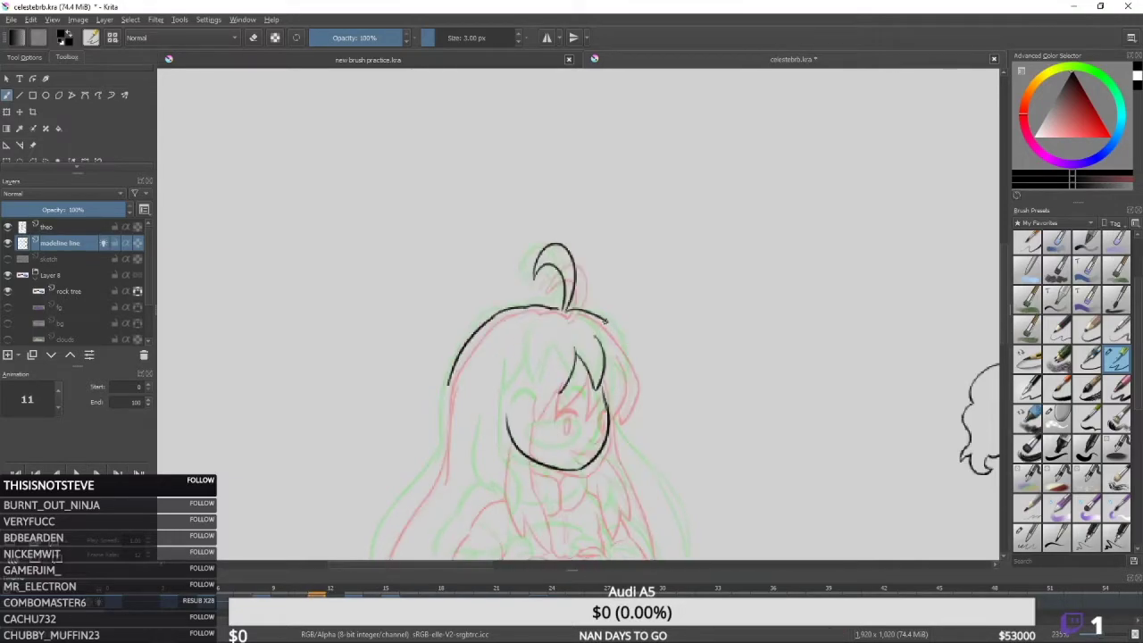
Extend the hair's top outline around the right side of the head and down towards the cheek.
key("e")
key("e")
key("e")
key("e")
scroll(625, 311, "down", 2)
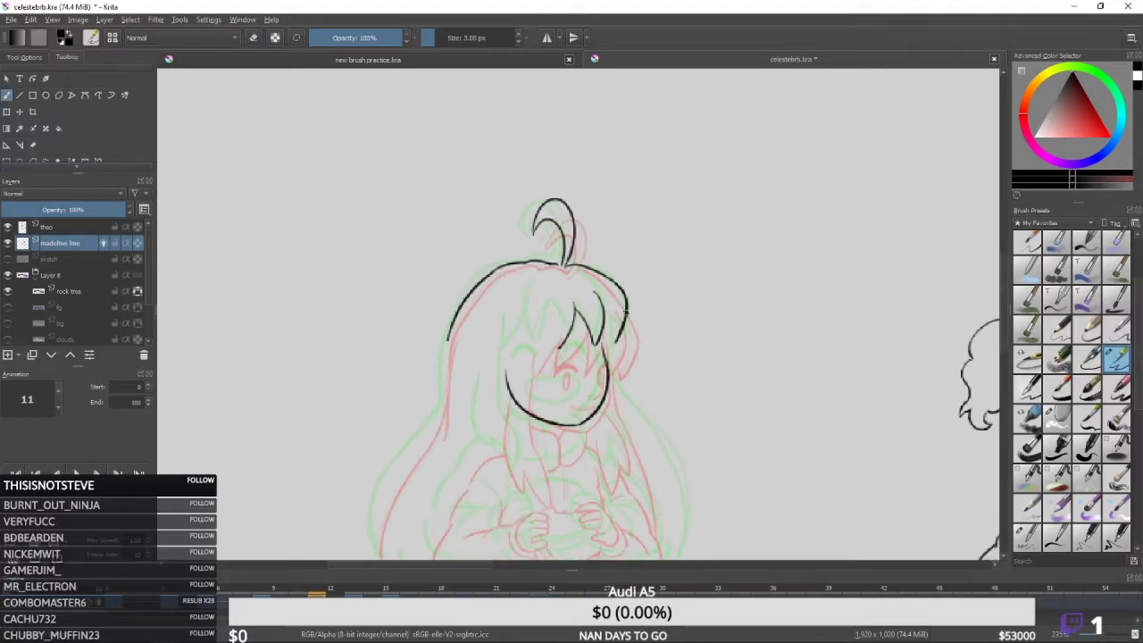
left_click_drag(614, 337, 611, 334)
key("ctrl+z")
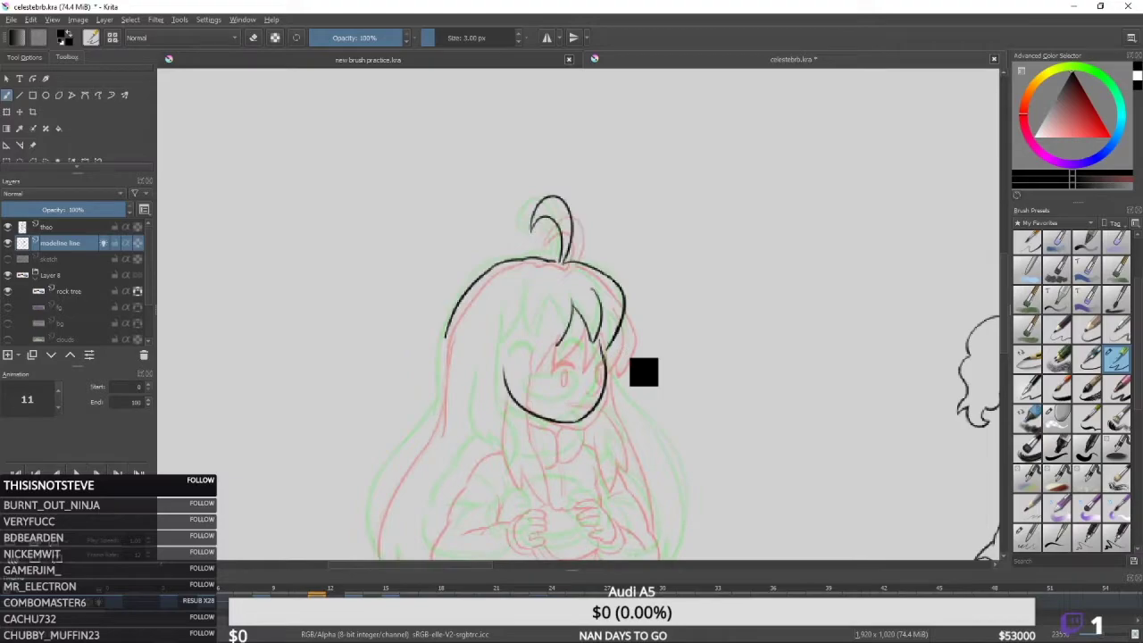
Compare the hair outline with the neighbouring frames and erase its lower right end beside the cheek.
key("Right")
key("Right")
key("Left")
key("Left")
key("Right")
key("Right")
key("ctrl+z")
key("slash")
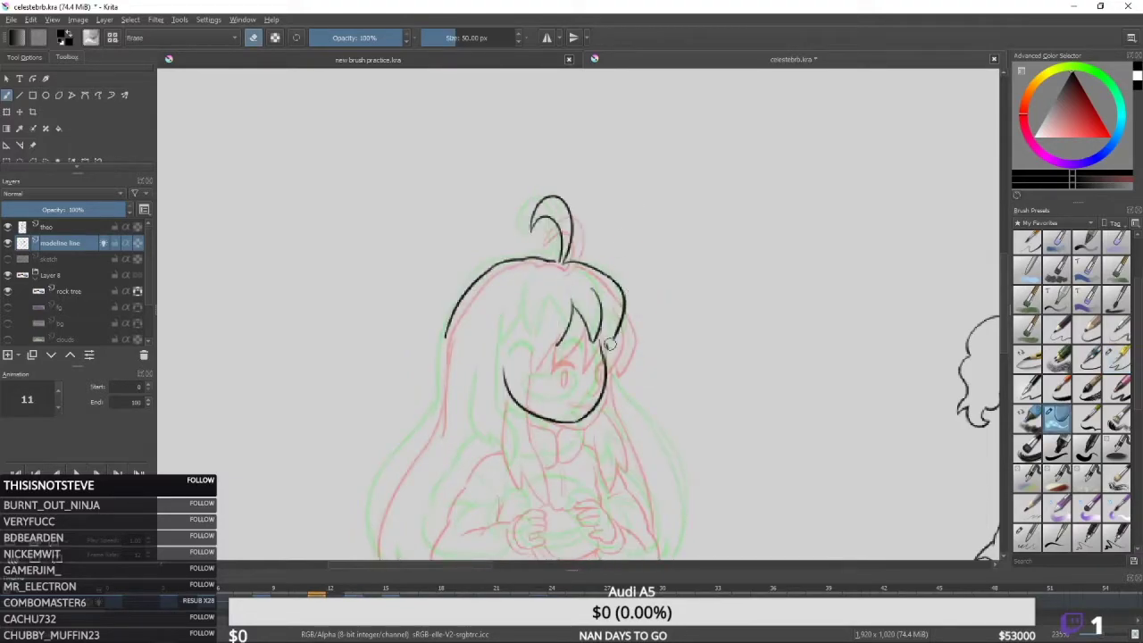
key("e")
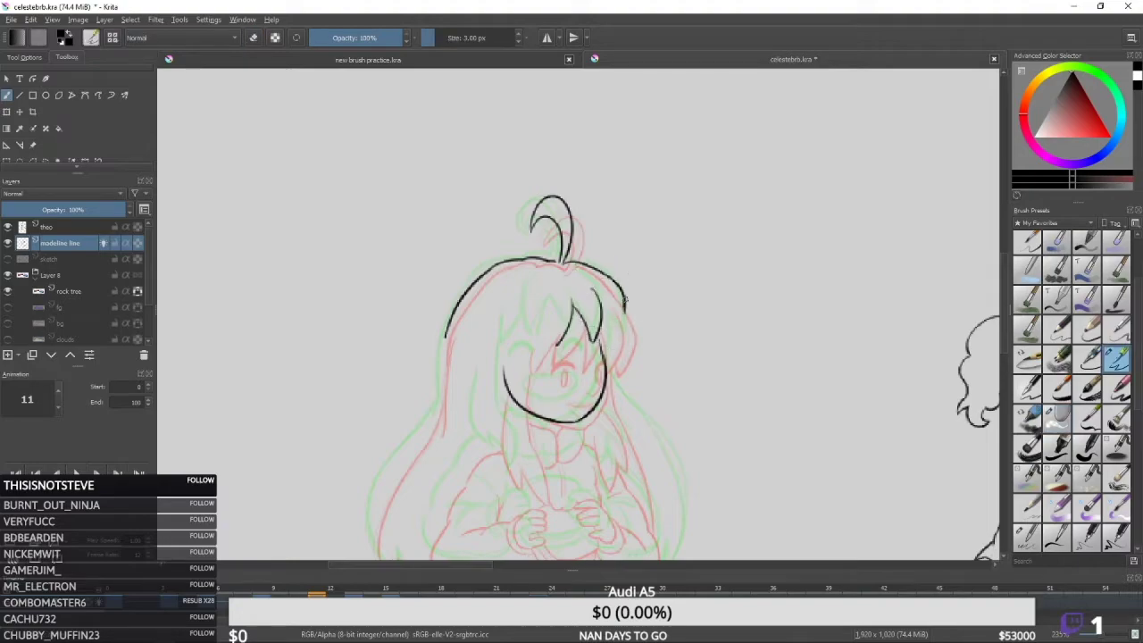
Redraw the right side lock with pointed tips beside the cheek.
left_click_drag(627, 305, 623, 346)
key("e")
key("e")
key("Left")
key("Right")
key("e")
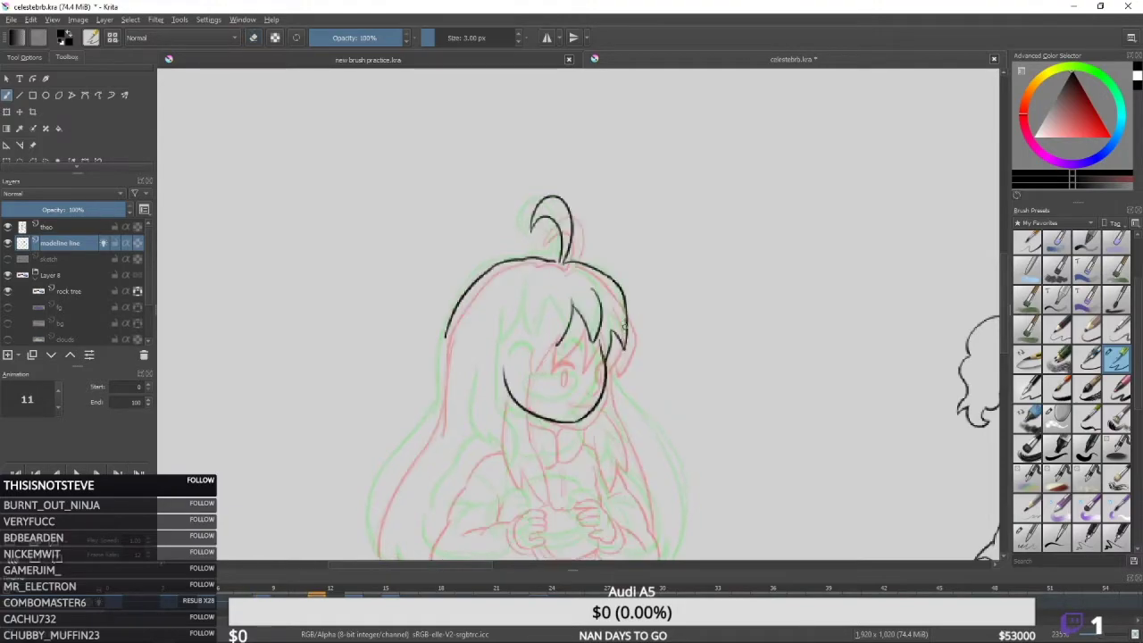
Clean up the outer edge of the right side lock with small eraser and brush strokes.
key(".")
left_click_drag(645, 310, 638, 339)
key("e")
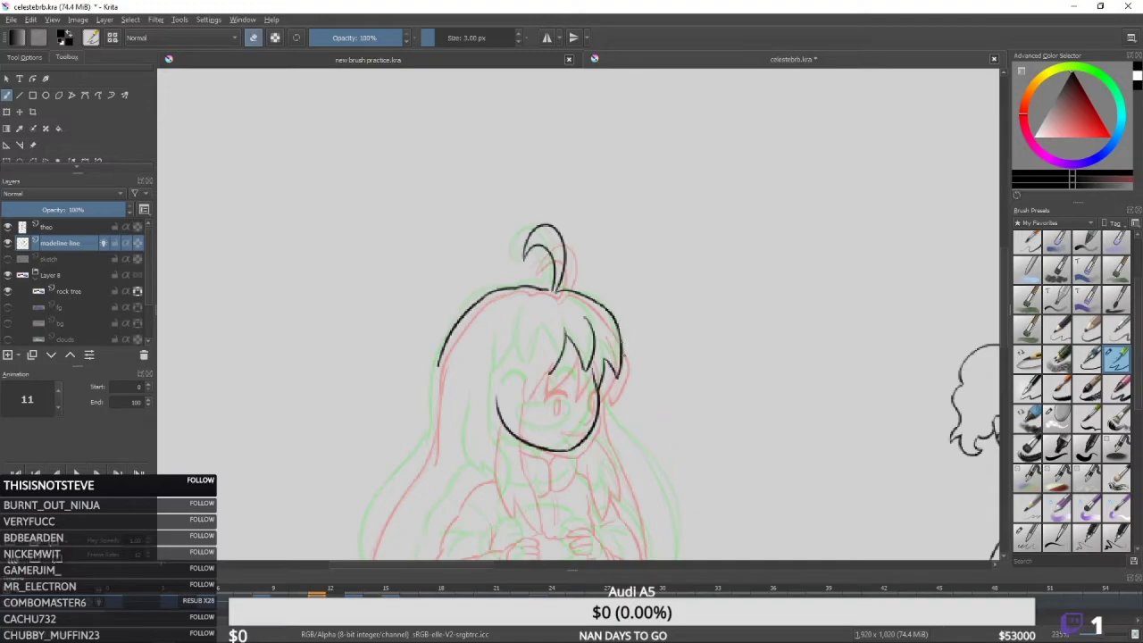
key("e")
left_click_drag(624, 364, 623, 367)
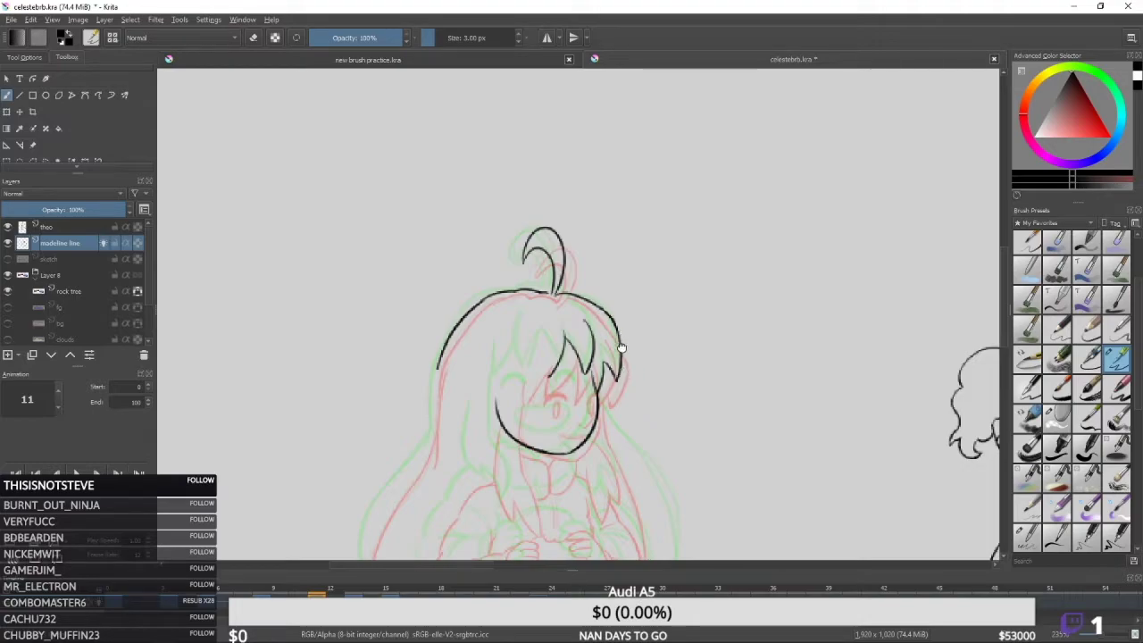
left_click_drag(620, 347, 620, 364)
left_click_drag(577, 283, 580, 250)
key("e")
key("e")
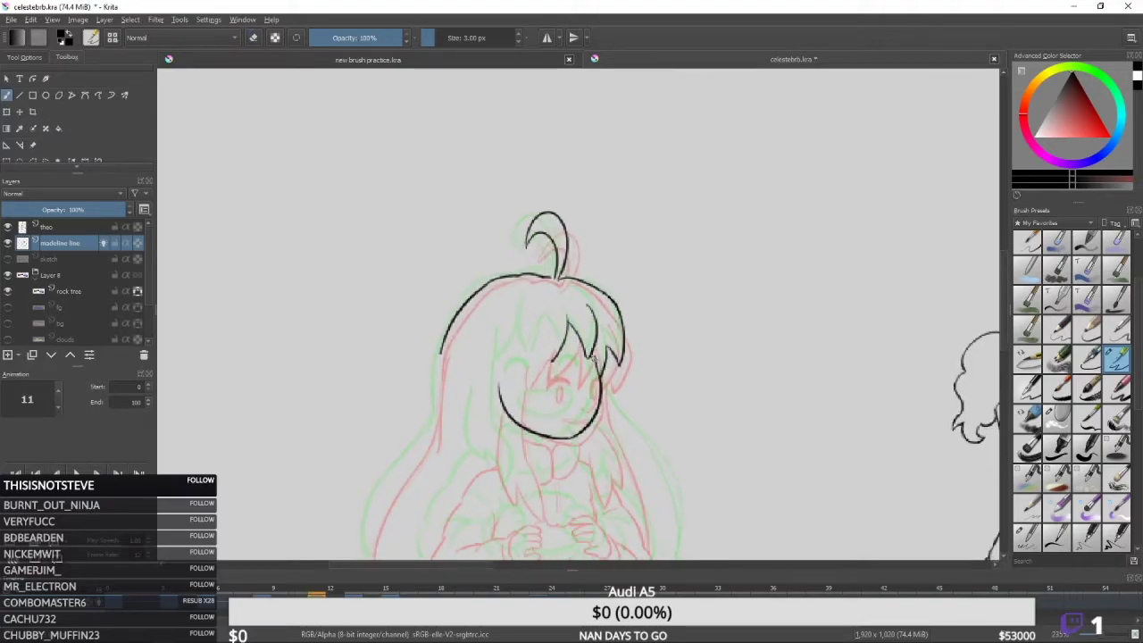
Draw the left eye with a curved upper lid and an iris line, redoing strokes until the shape fits.
key("ctrl+z")
left_click_drag(526, 384, 548, 378)
key("ctrl+z")
key("ctrl+z")
key("ctrl+z")
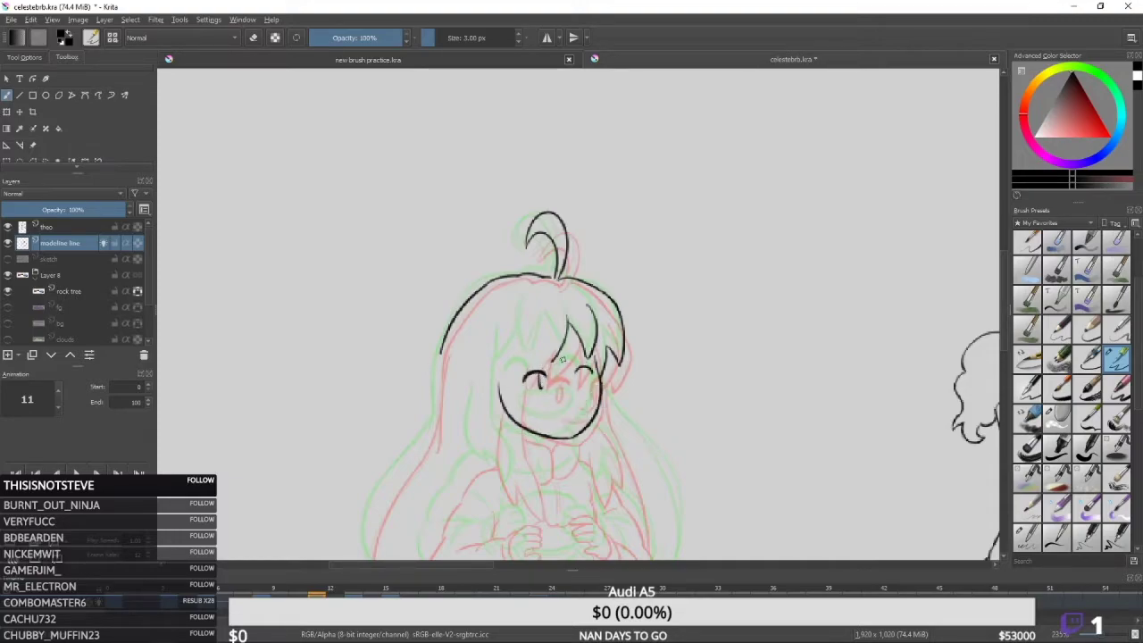
key("ctrl+z")
left_click_drag(522, 384, 544, 373)
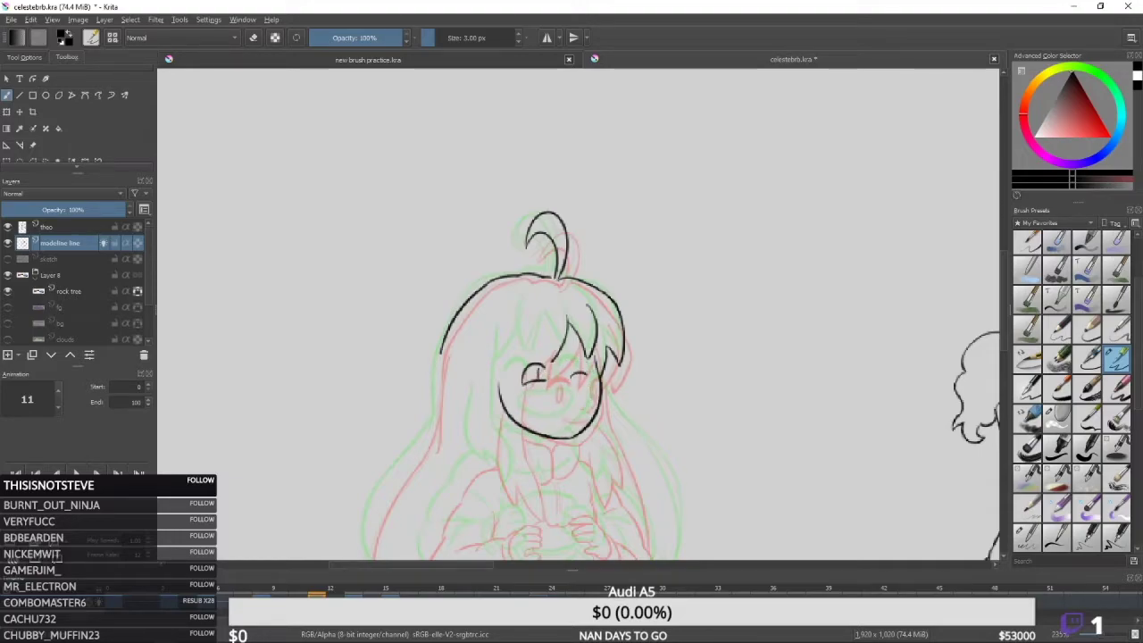
Redraw the right eye to match the left one and tidy its lines.
key("ctrl+z")
left_click_drag(575, 378, 596, 375)
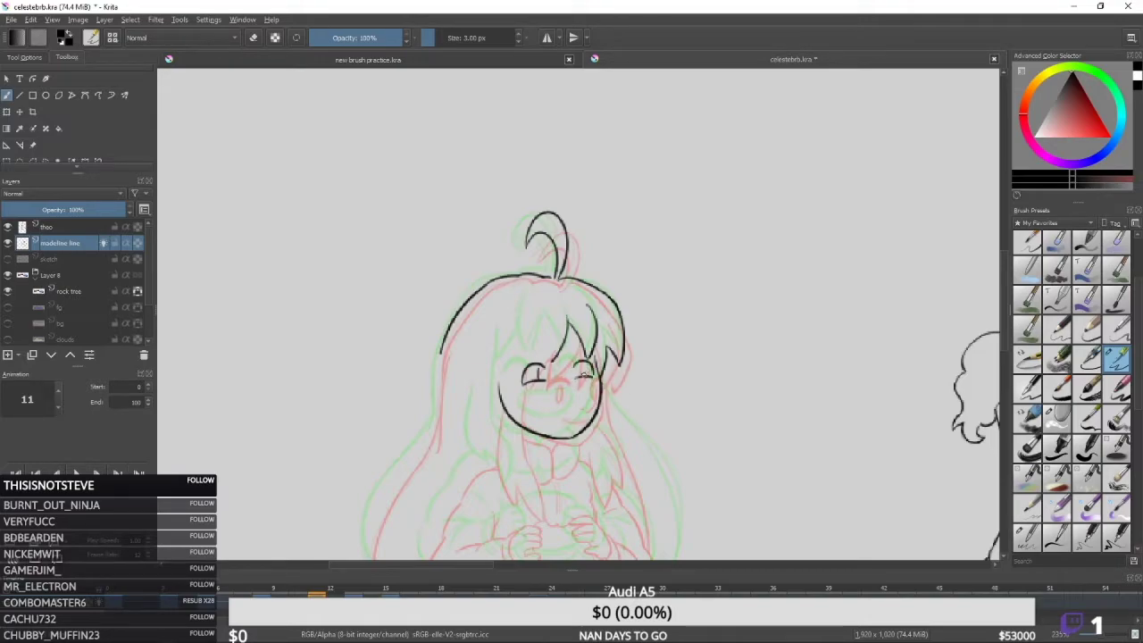
key("e")
key("ctrl+z")
key("e")
key("e")
key("e")
Draw the pointed central bangs across the forehead, checking them against the neighbouring drawn frames.
key("comma")
left_click_drag(531, 344, 560, 376)
key("period")
key("comma")
key("comma")
key("period")
key("period")
key("period")
key("comma")
key("comma")
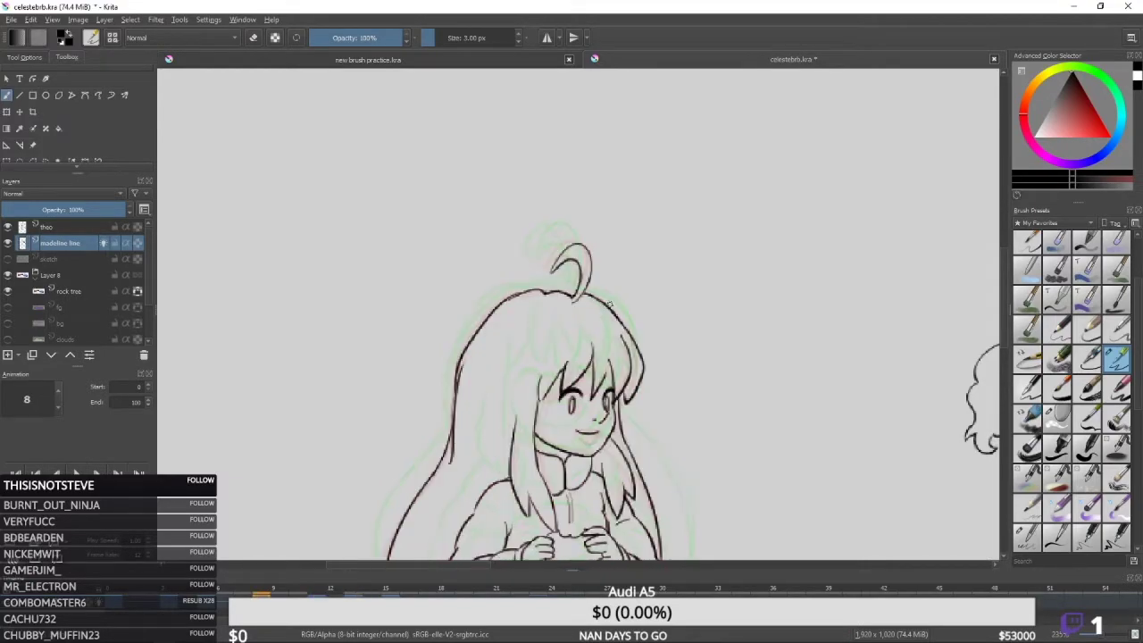
key("period")
key("e")
key("e")
mouse_move(561, 372)
left_mouse_down()
mouse_move(555, 326)
mouse_move(541, 372)
left_mouse_up()
key("comma")
key("period")
left_click_drag(541, 308, 540, 373)
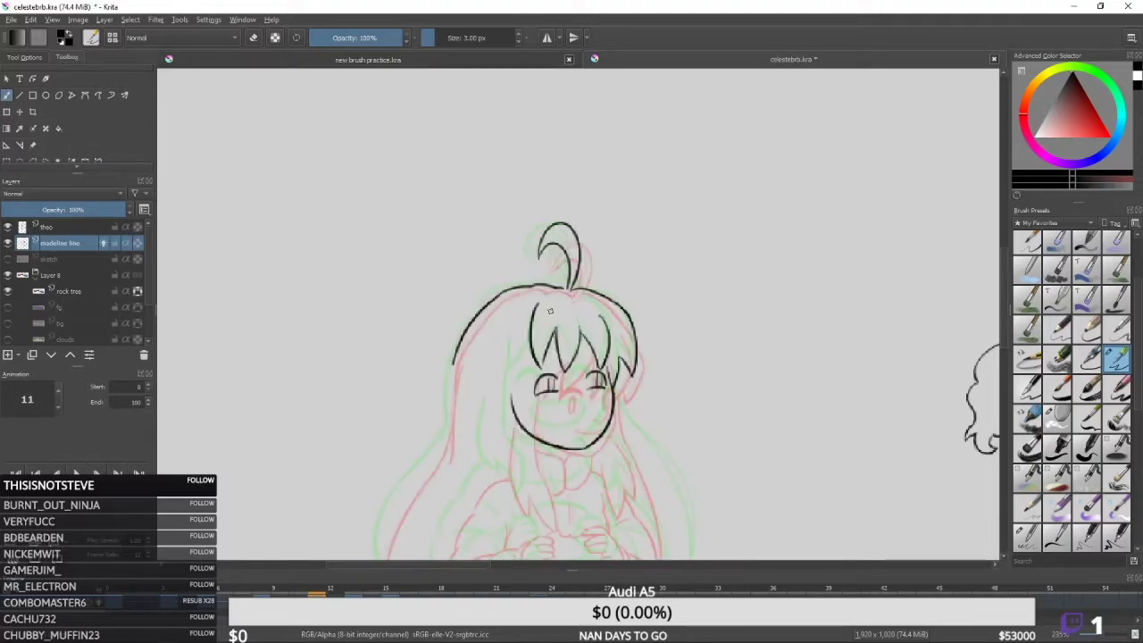
Redraw the left bangs strands and add the outermost pointed strand above the left side of the face.
key("ctrl+z")
key("ctrl+z")
mouse_move(541, 309)
left_mouse_down()
mouse_move(541, 376)
mouse_move(521, 372)
left_mouse_up()
key("comma")
key("period")
key("ctrl+z")
mouse_move(512, 325)
left_mouse_down()
mouse_move(528, 376)
mouse_move(529, 345)
mouse_move(509, 374)
mouse_move(530, 344)
mouse_move(507, 362)
mouse_move(516, 327)
left_mouse_up()
key("ctrl+z")
key("ctrl+z")
key("ctrl+z")
key("ctrl+z")
key("e")
key("e")
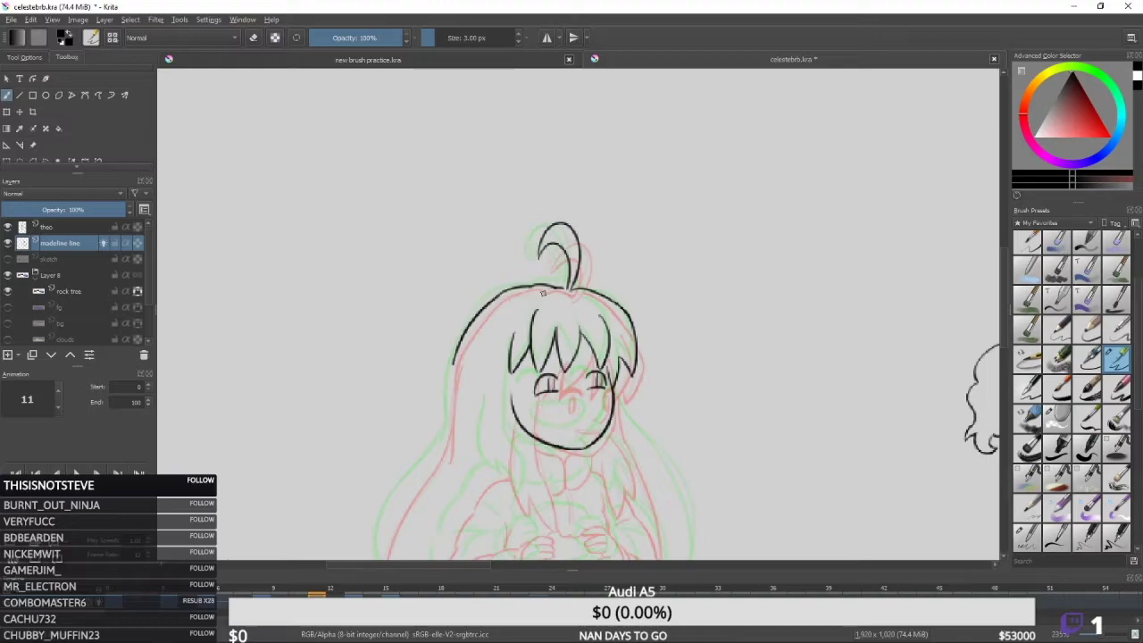
Touch up the right cheek contour below the right eye with alternating eraser and brush strokes.
left_click_drag(543, 293, 525, 253)
scroll(525, 253, "up", 1)
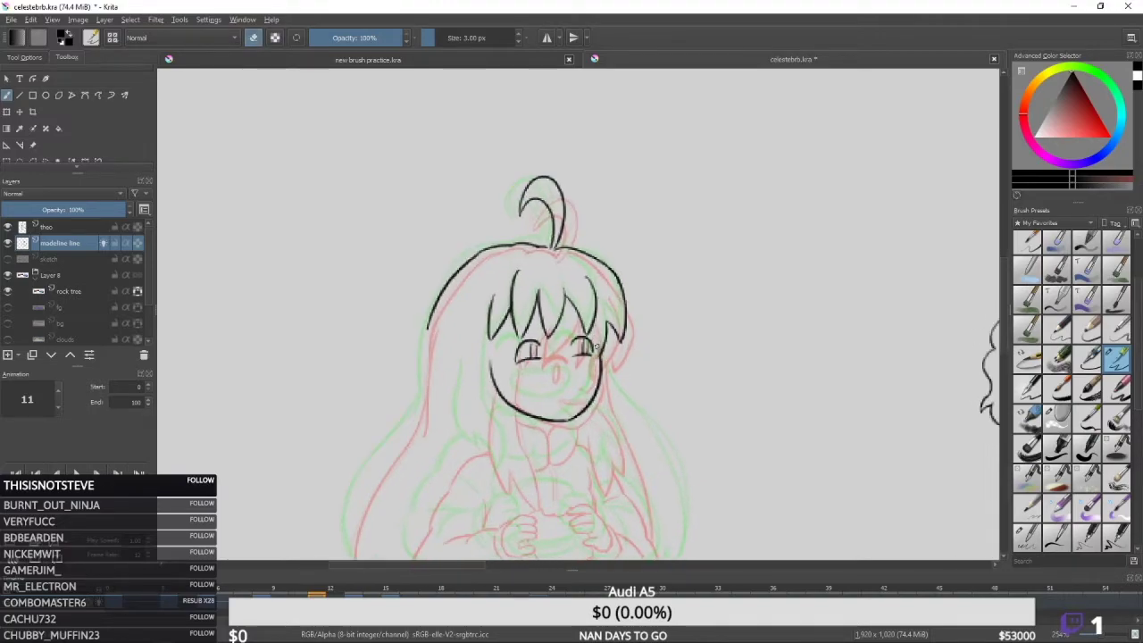
key("ctrl+z")
key("e")
mouse_move(600, 386)
left_mouse_down()
mouse_move(601, 369)
mouse_move(579, 417)
mouse_move(590, 369)
left_mouse_up()
key("e")
key("ctrl+z")
key("e")
key("e")
key("e")
key("e")
key("e")
key("e")
key("e")
key("e")
scroll(616, 348, "up", 1)
Compare the face with the neighbouring frames and draw a short nose line between the eyes.
key("Left")
key("Right")
key("Left")
key("Right")
key("Right")
key("Left")
left_click_drag(634, 305, 636, 321)
left_click_drag(581, 360, 575, 379)
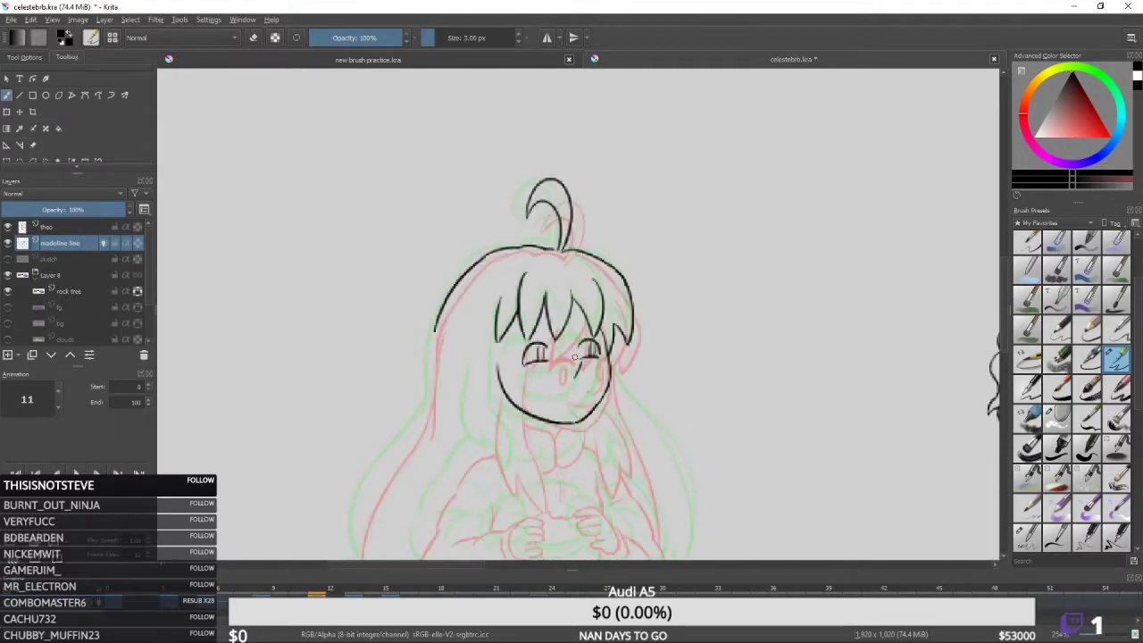
Draw a wide open smile below the nose and trim its right corner.
key("space")
key("space")
mouse_move(541, 386)
left_mouse_down()
mouse_move(600, 383)
mouse_move(585, 393)
left_mouse_up()
key("ctrl+z")
key("ctrl+z")
key("ctrl+z")
key("e")
key("e")
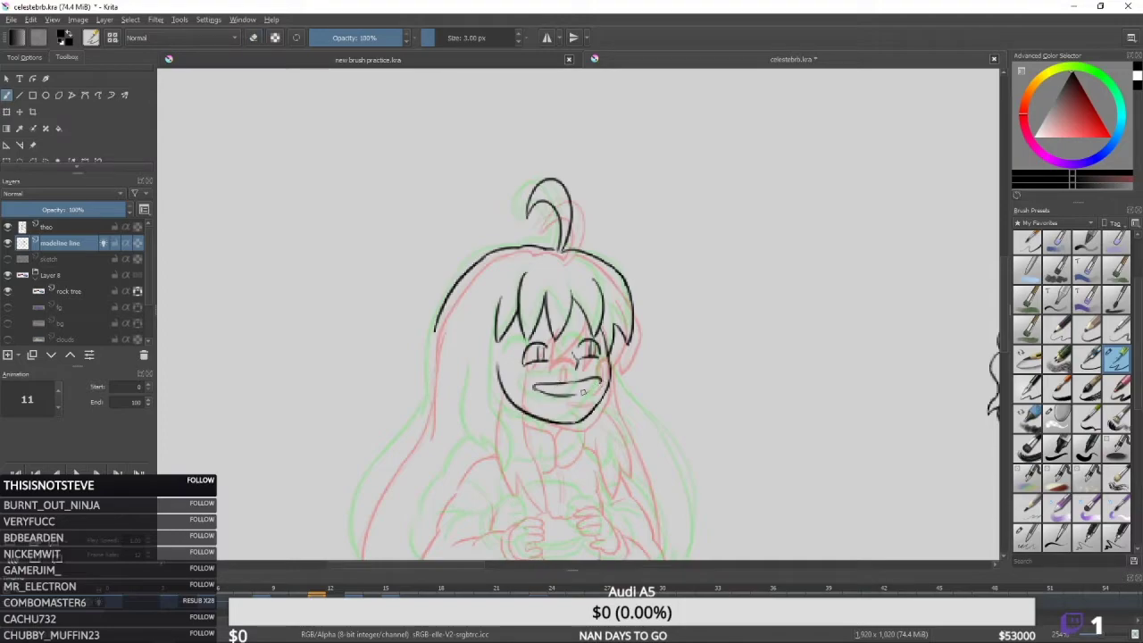
key("e")
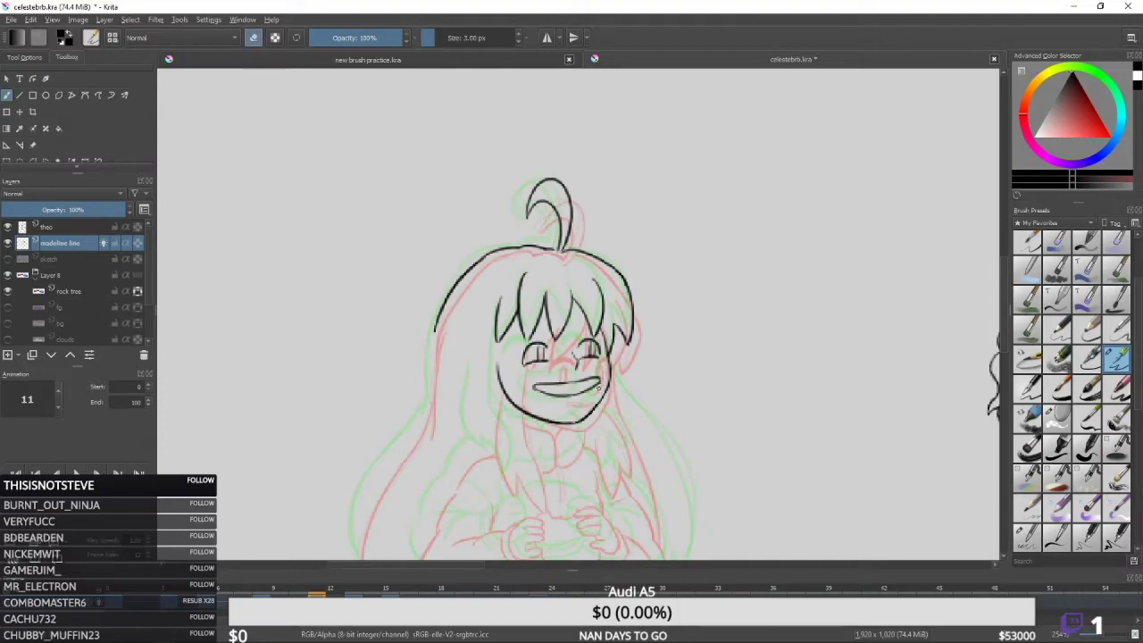
key("e")
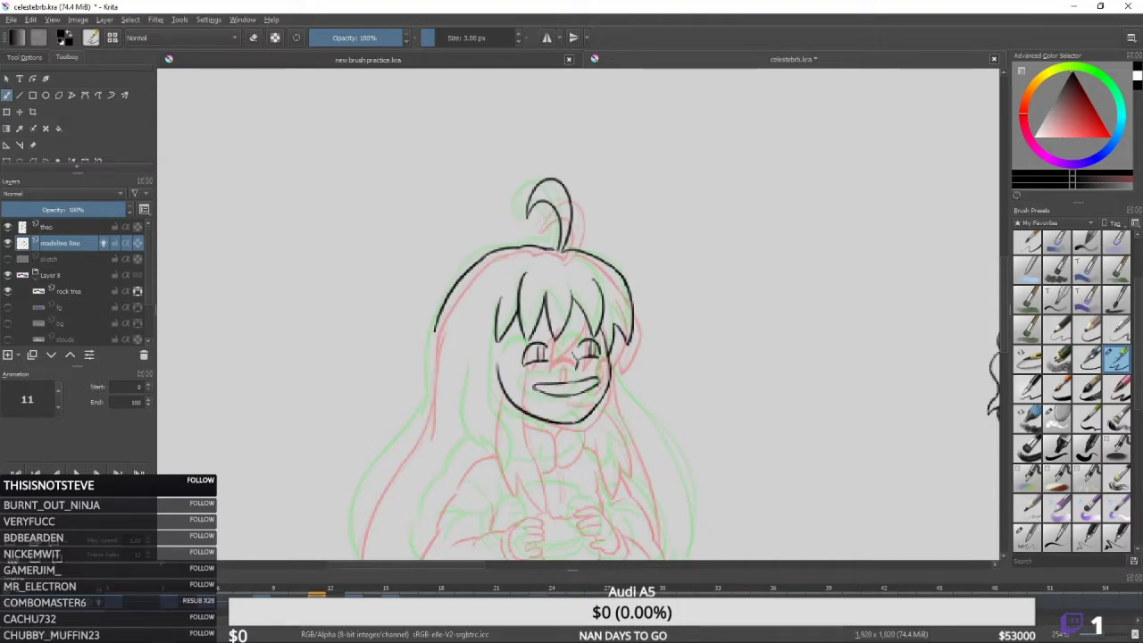
key("e")
key("e")
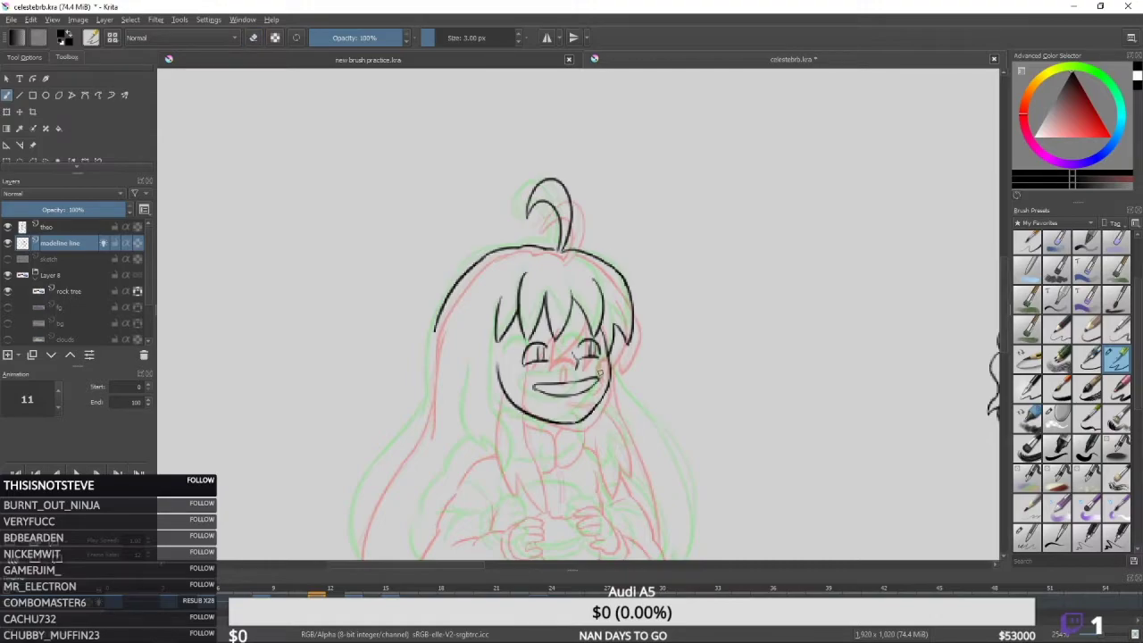
Replace the wide mouth with a smaller open smile and clean up its outline.
key("Left")
mouse_move(598, 368)
left_mouse_down()
mouse_move(602, 379)
mouse_move(558, 382)
mouse_move(593, 383)
left_mouse_up()
key("Right")
key("slash")
key("slash")
key("ctrl+z")
mouse_move(546, 385)
left_mouse_down()
mouse_move(580, 379)
mouse_move(546, 386)
left_mouse_up()
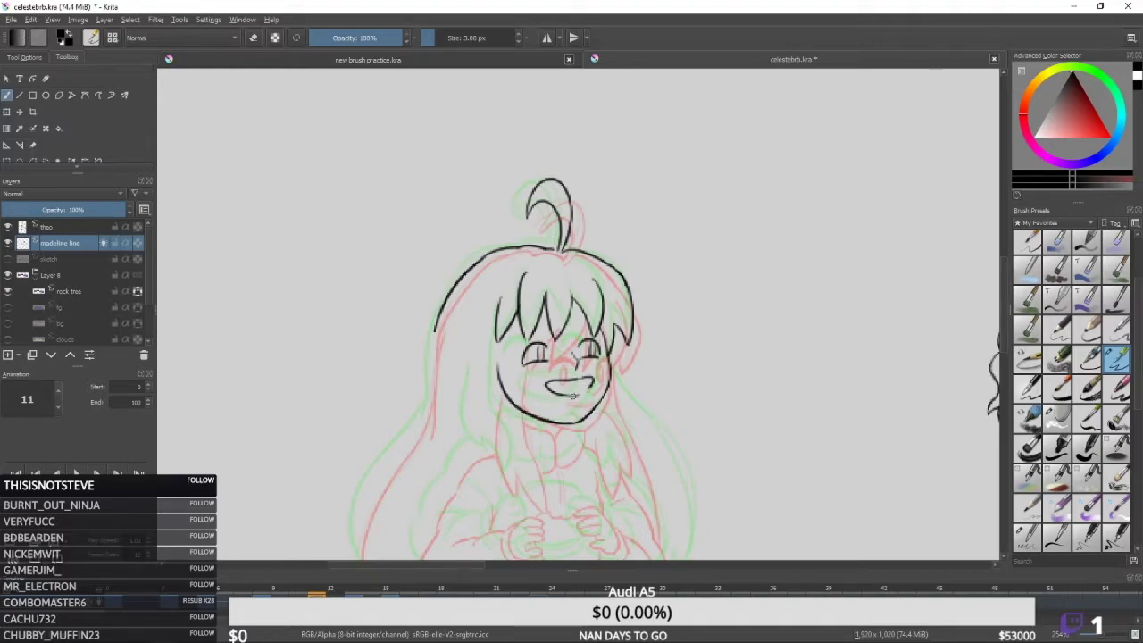
key("e")
key("e")
key("e")
key("e")
key("e")
key("e")
left_click_drag(571, 391, 561, 393)
Check the face against the neighbouring frames and refine the nose with a small mark beside its line.
left_click_drag(623, 368, 627, 392)
key("Left")
key("Right")
key("Right")
key("Left")
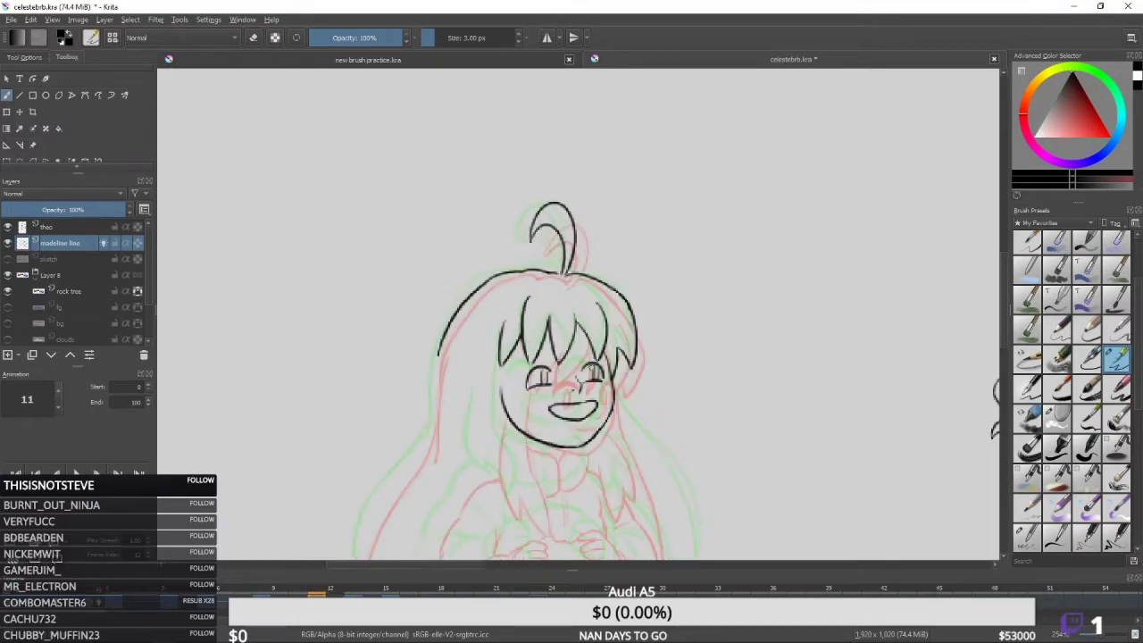
key("e")
key("e")
left_click_drag(619, 345, 639, 378)
key("Right")
key("Left")
key("e")
key("e")
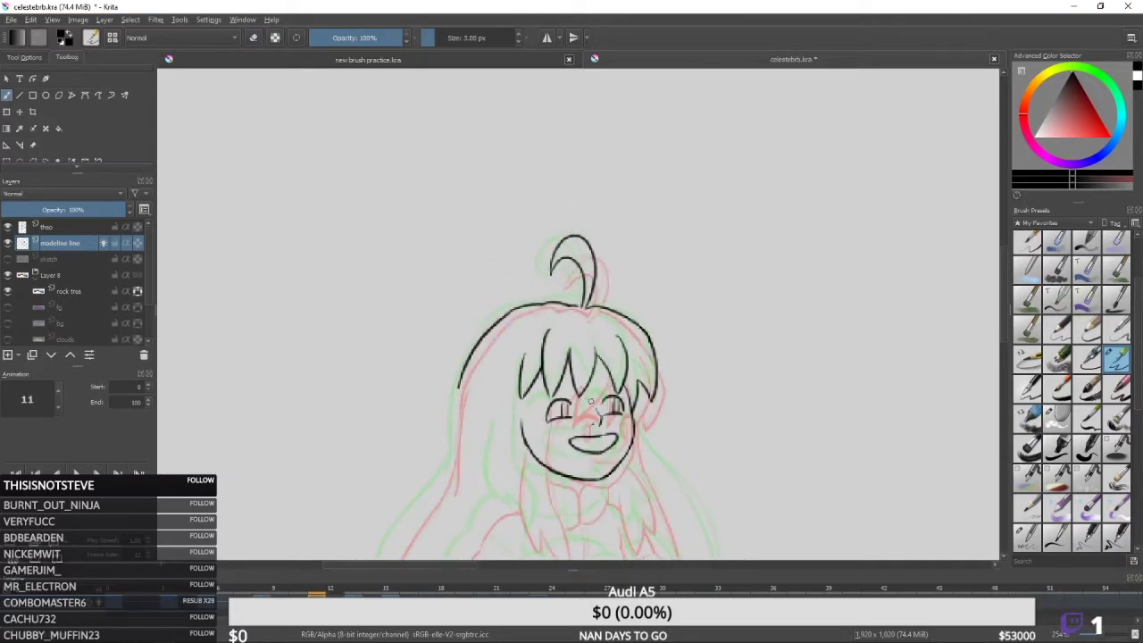
Draw the inner line of the side lock running down the left edge of the girl's face.
mouse_move(560, 352)
left_mouse_down()
mouse_move(585, 447)
mouse_move(576, 469)
mouse_move(573, 427)
left_mouse_up()
key("ctrl+z")
key("ctrl+z")
key("e")
key("e")
key("slash")
left_click_drag(559, 338, 564, 315)
key("slash")
key("ctrl+z")
left_click_drag(562, 355, 580, 323)
Check the fringe against the neighbouring frame and erase the excess upper end of its leftmost strand.
left_click_drag(636, 141, 625, 206)
key("Left")
key("Right")
key("slash")
left_click_drag(569, 372, 575, 345)
key("slash")
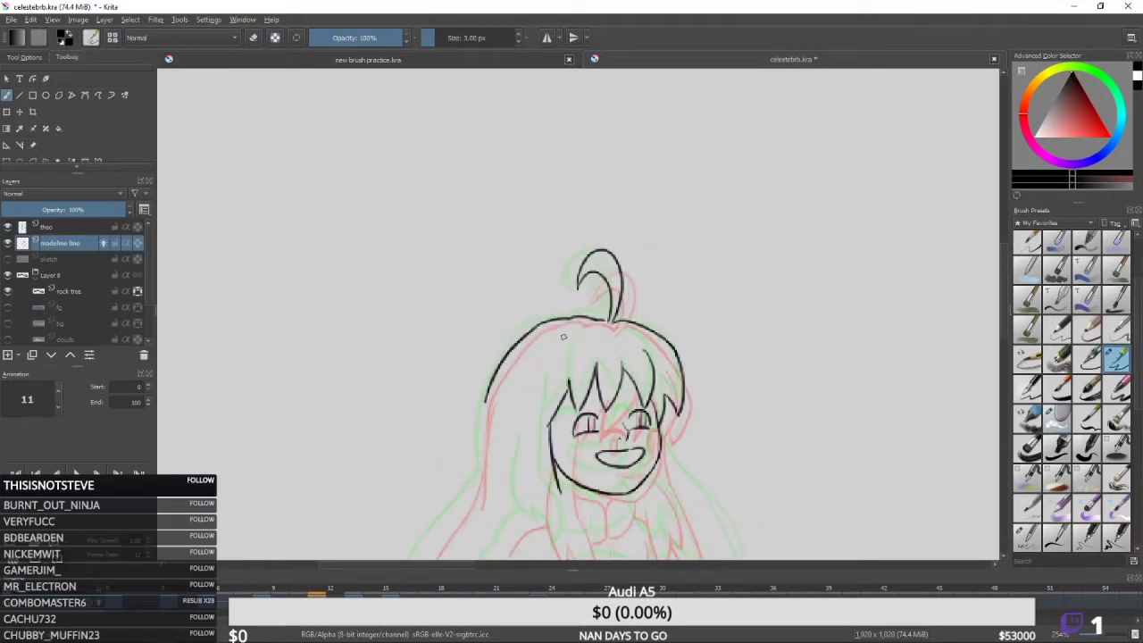
Compare the hair with the neighbouring frames and draw a short vertical edge at the left end of the fringe.
key("Left")
key("Right")
key("Right")
key("Left")
key("Left")
key("Right")
left_click_drag(548, 394, 549, 422)
Draw the left side lock tapering to a pointed tip below the chin, with its curved outer edge.
left_click_drag(601, 349, 616, 250)
key("ctrl+z")
left_click_drag(575, 394, 597, 467)
left_click_drag(569, 429, 597, 466)
key("ctrl+z")
left_click_drag(542, 354, 570, 446)
key("ctrl+z")
key("ctrl+z")
left_click_drag(540, 357, 571, 442)
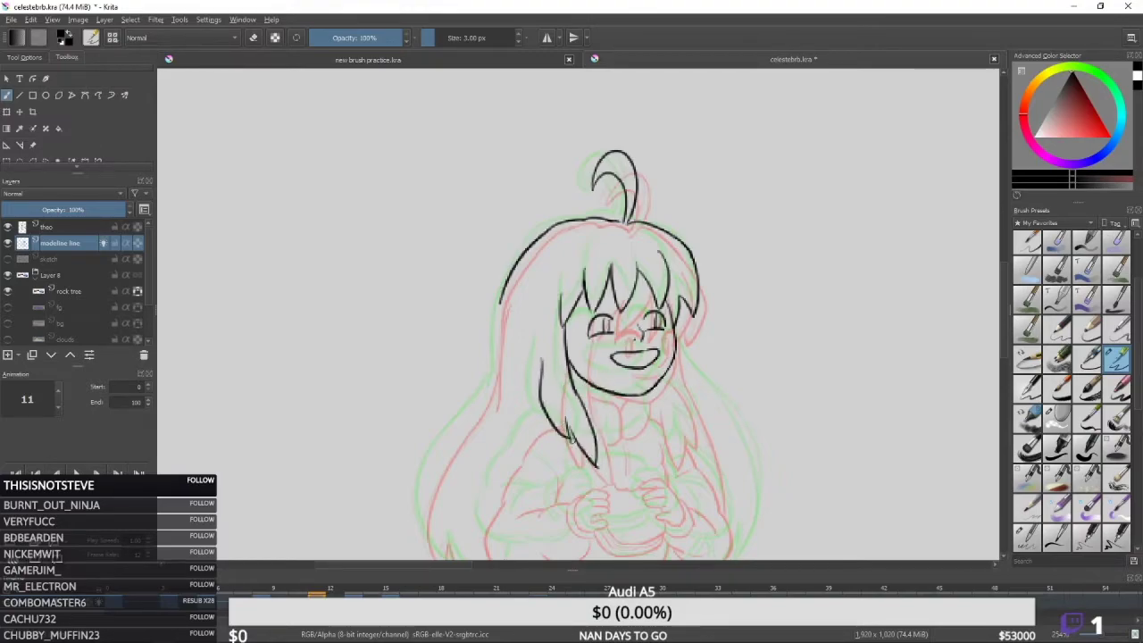
Try strokes for the right side lock beside the jaw, comparing them with the neighbouring frames.
key("e")
key("e")
mouse_move(659, 345)
left_mouse_down()
mouse_move(663, 371)
mouse_move(679, 346)
left_mouse_up()
key("Left")
key("Right")
mouse_move(671, 387)
left_mouse_down()
mouse_move(659, 360)
mouse_move(671, 376)
mouse_move(655, 413)
left_mouse_up()
key("Left")
key("Right")
key("Right")
key("Left")
key("ctrl+z")
Draw the first pointed strand of the right side lock and its upper edge below the jaw.
mouse_move(638, 375)
left_mouse_down()
mouse_move(659, 408)
mouse_move(640, 384)
mouse_move(660, 418)
mouse_move(656, 382)
left_mouse_up()
key("ctrl+z")
key("ctrl+z")
key("ctrl+z")
key("Left")
key("Right")
left_click(1057, 418)
key("period")
key("comma")
key("e")
key("e")
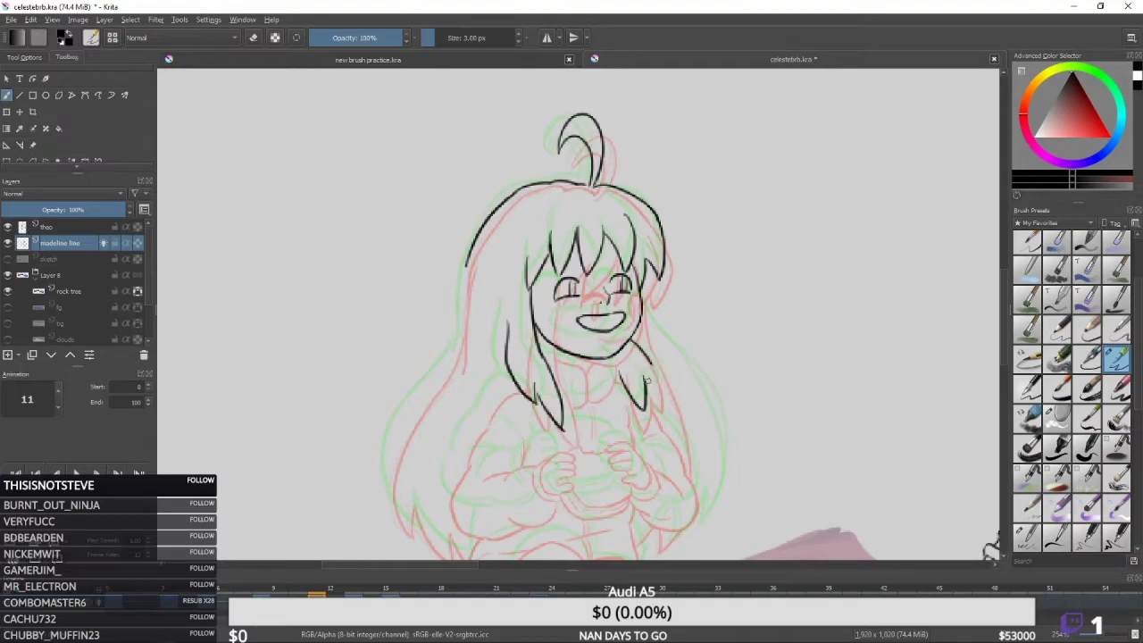
Draw a second pointed strand on the right side lock, using the adjacent frames as reference.
left_click_drag(651, 363, 663, 406)
key("ctrl+z")
key("ctrl+z")
key("comma")
key("period")
key("period")
key("comma")
key("e")
left_click_drag(652, 362, 662, 394)
key("e")
Refine the outer edge of the right side lock and erase the overlap where it meets the jaw.
key("ctrl+z")
left_click_drag(642, 352, 684, 450)
key("ctrl+z")
key("ctrl+z")
key("e")
key("e")
key("e")
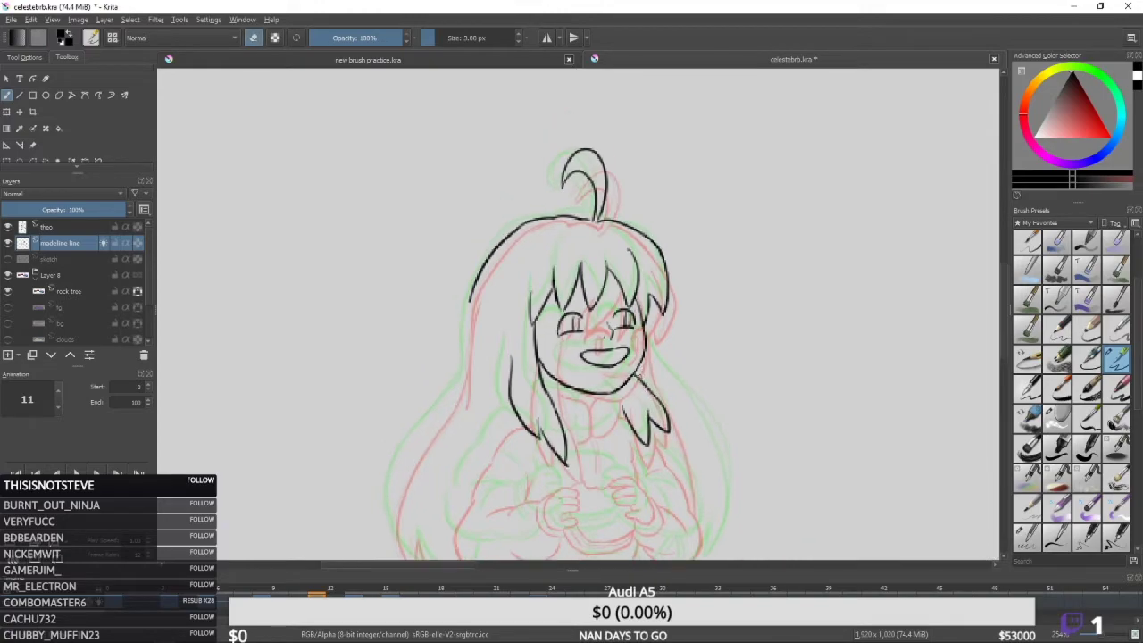
left_click_drag(635, 373, 641, 381)
key("e")
Extend the outer hair outline on the left side of the head down towards the shoulder.
mouse_move(474, 322)
left_mouse_down()
mouse_move(515, 288)
mouse_move(508, 344)
left_mouse_up()
key("ctrl+z")
mouse_move(510, 267)
left_mouse_down()
mouse_move(511, 354)
mouse_move(500, 370)
mouse_move(503, 328)
mouse_move(522, 333)
mouse_move(520, 346)
mouse_move(520, 311)
left_mouse_up()
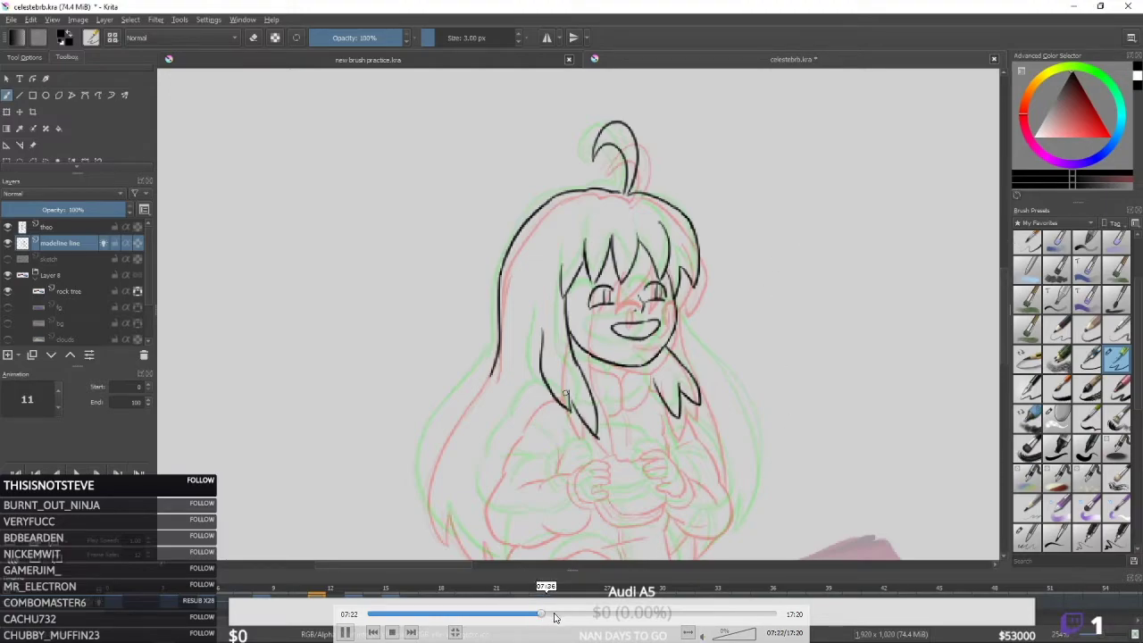
left_click(597, 615)
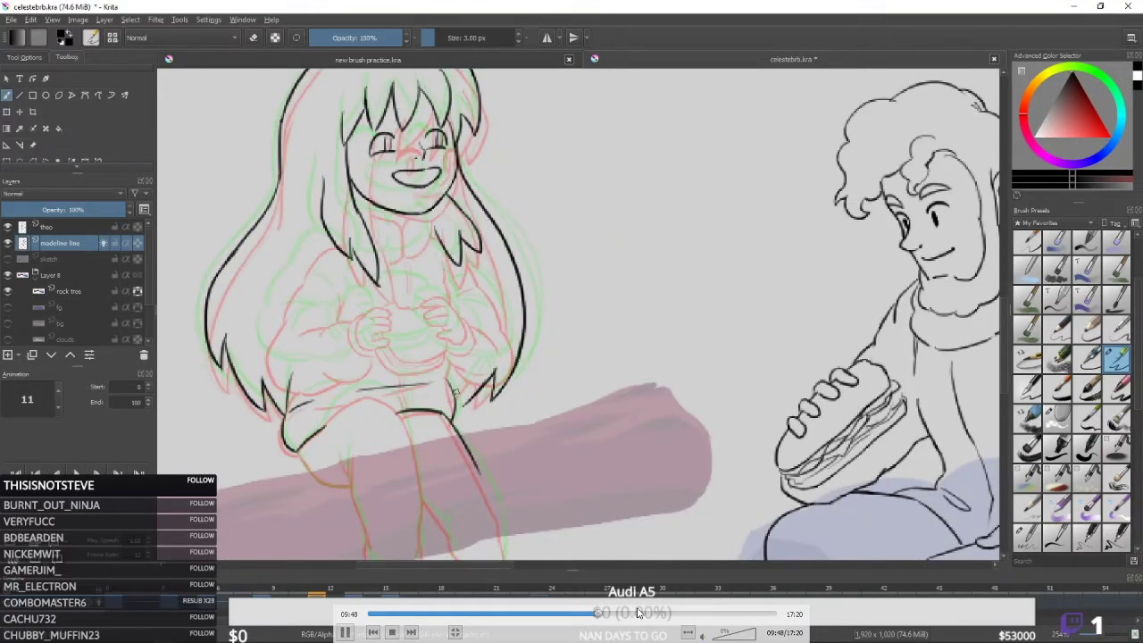
left_click(639, 613)
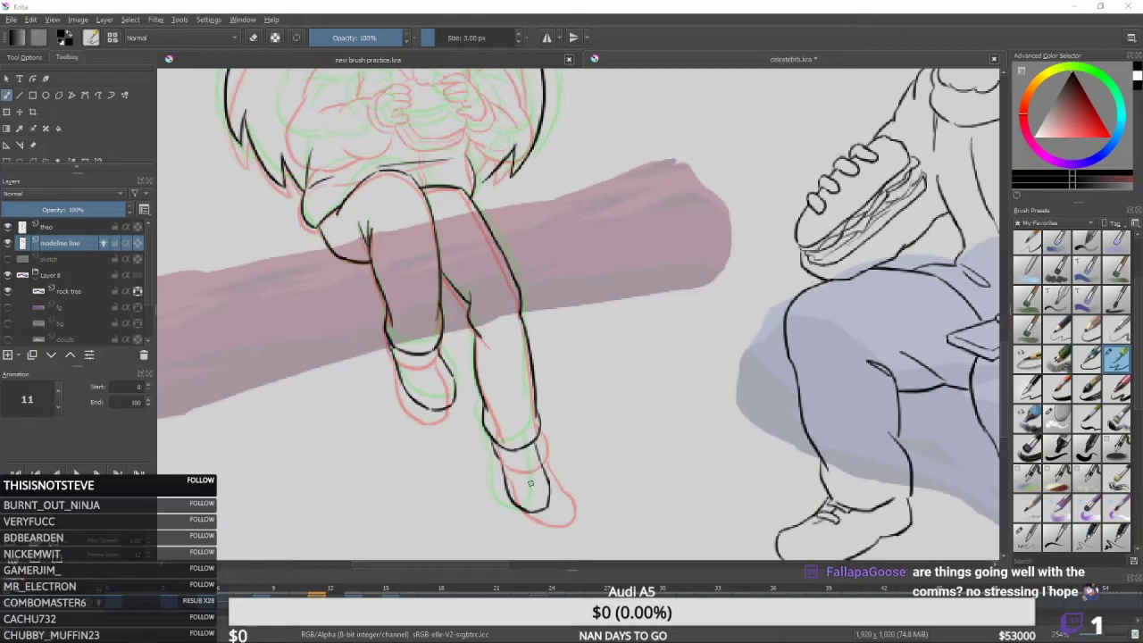
mouse_move(489, 5)
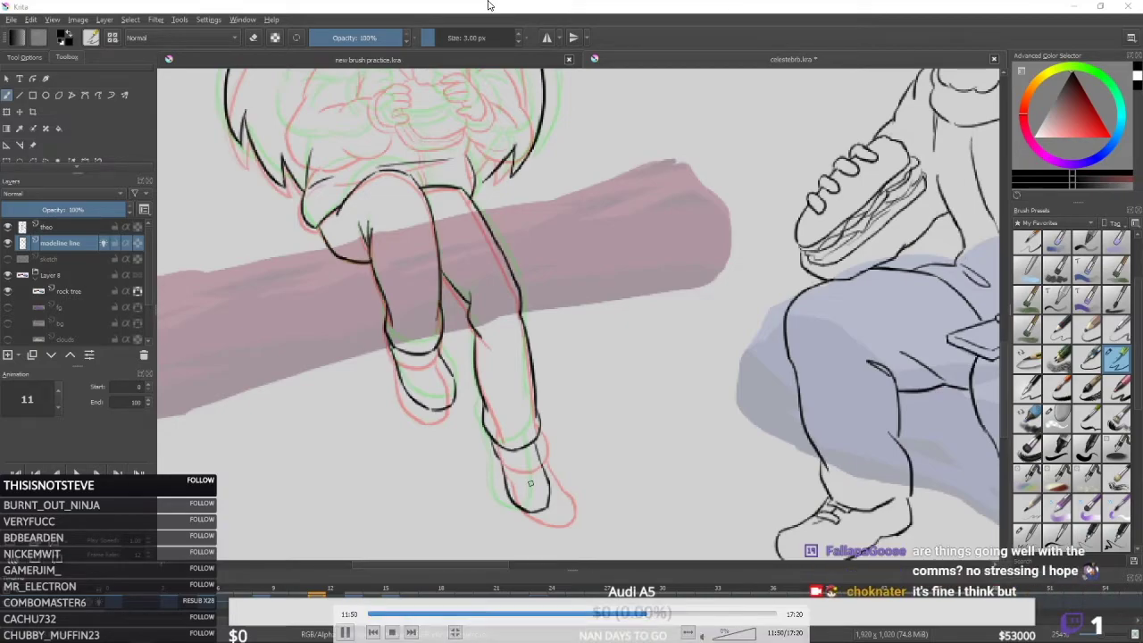
left_click(692, 615)
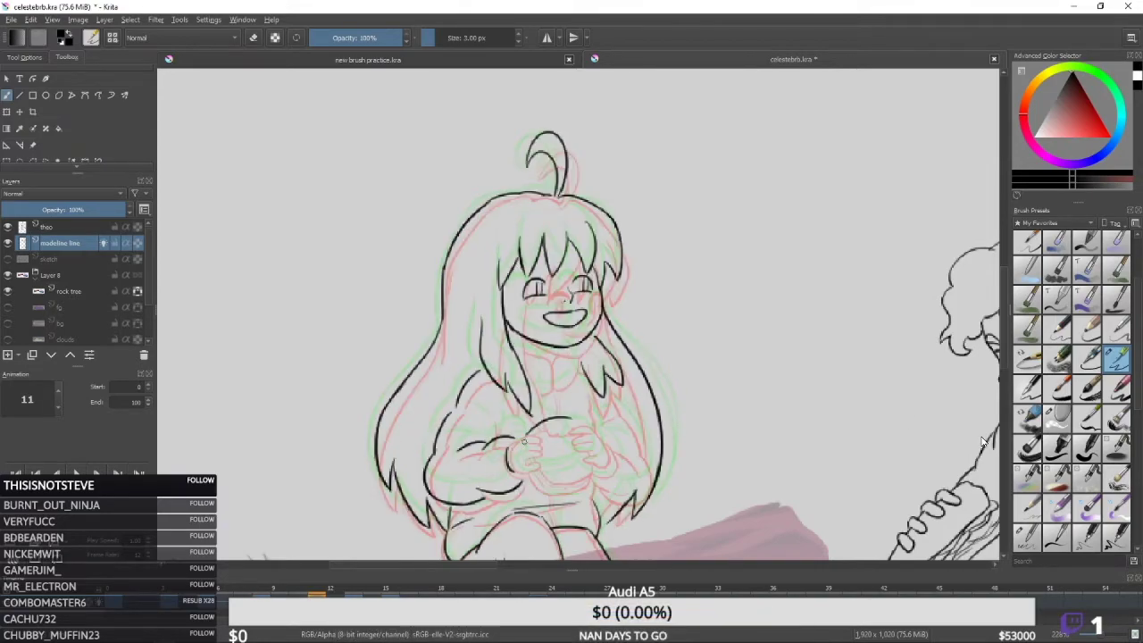
mouse_move(979, 433)
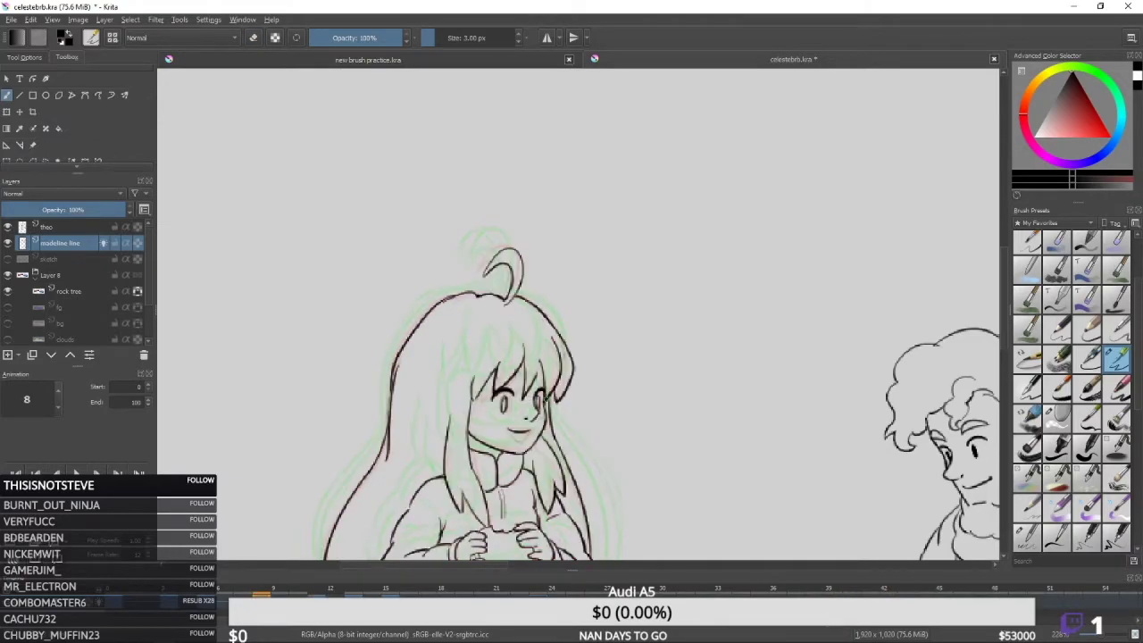
Compare the inked girl on frame 11 with her pose on the neighbouring keyframes.
key("Left")
key("Left")
key("Left")
key("Right")
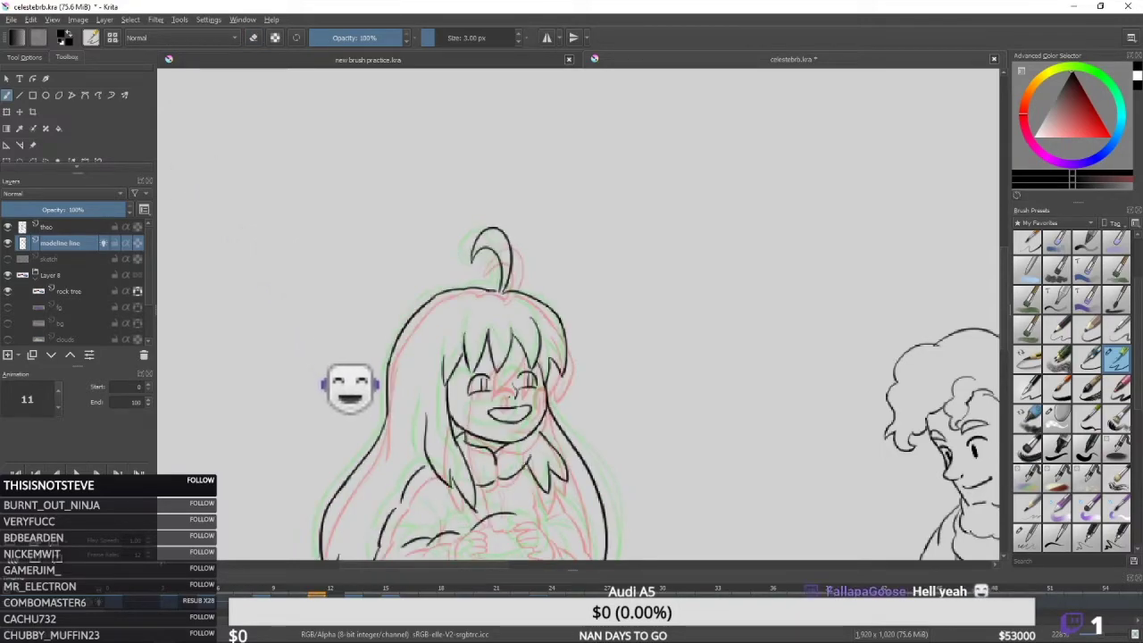
key("Right")
key("Right")
key("Left")
key("Left")
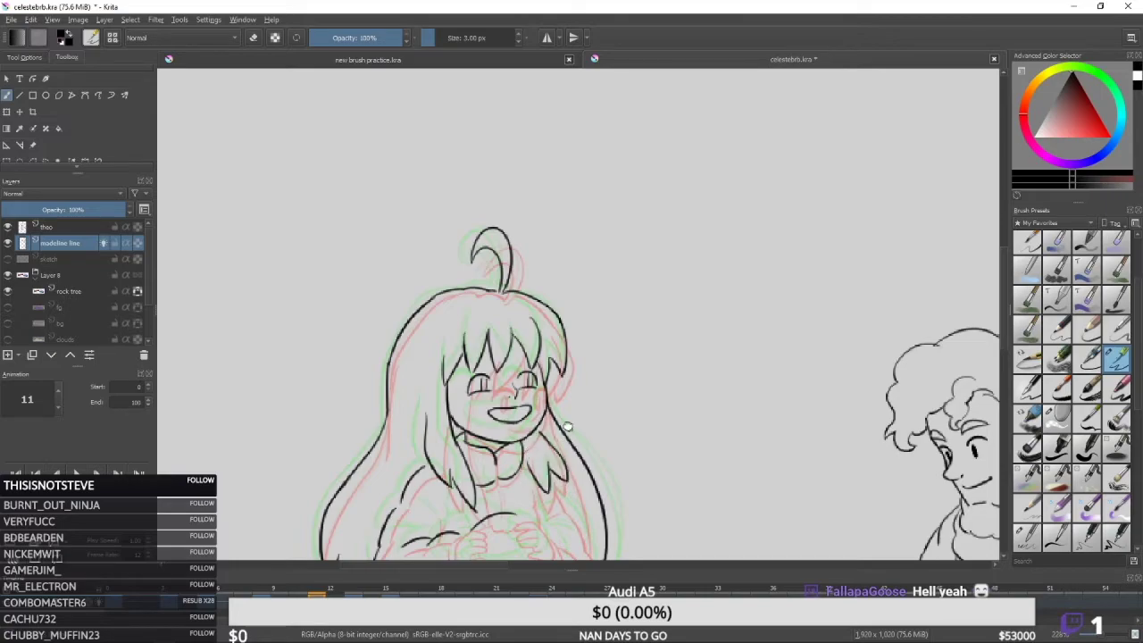
left_click_drag(568, 427, 566, 420)
scroll(590, 400, "down", 1)
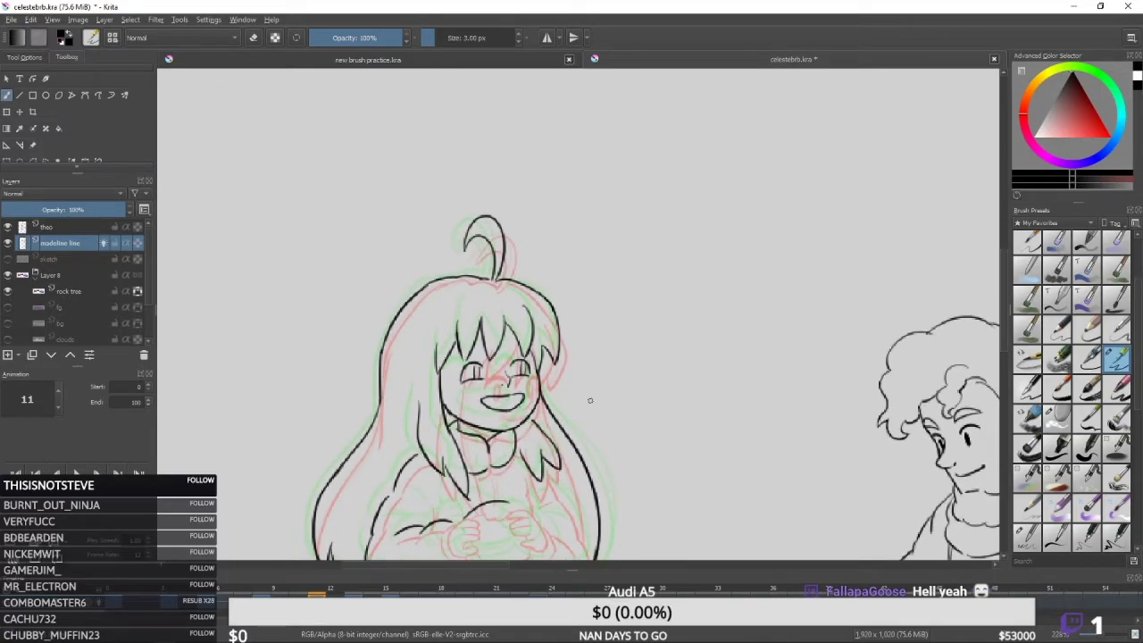
scroll(589, 408, "down", 1)
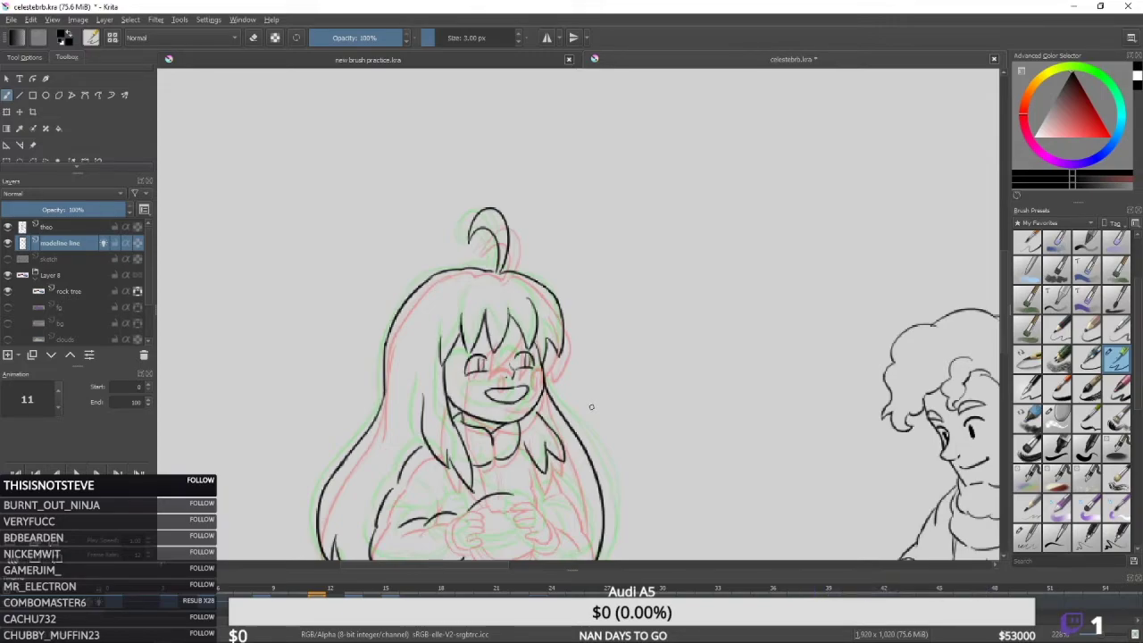
scroll(592, 407, "down", 1)
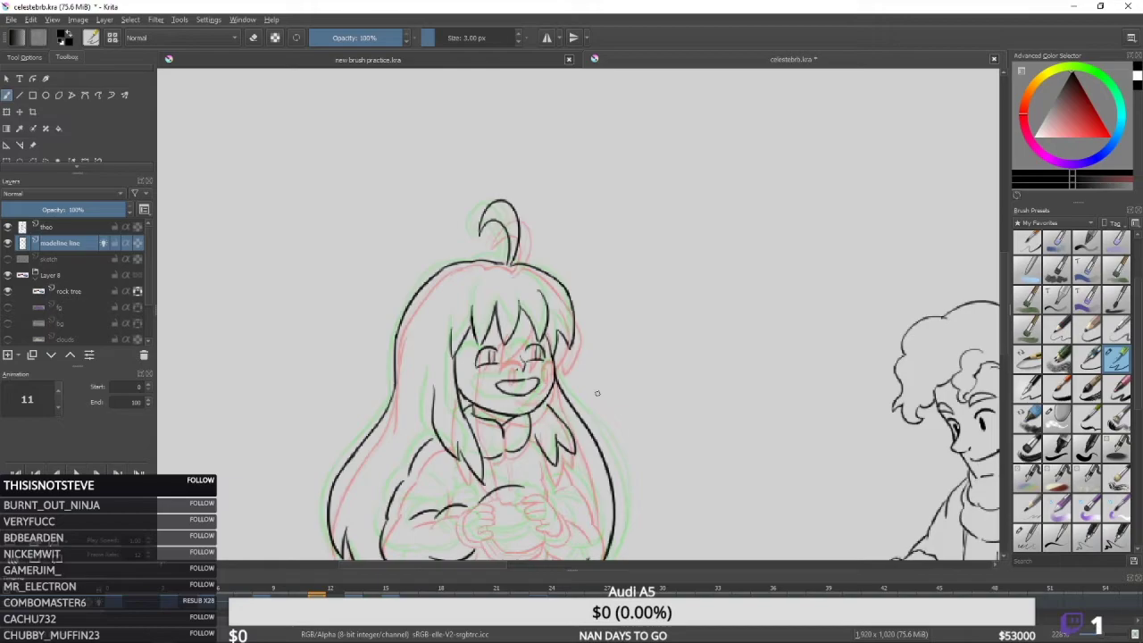
Clean up the hair outline along the right side of the head.
left_click_drag(632, 274, 639, 263)
left_click_drag(582, 340, 585, 412)
key("e")
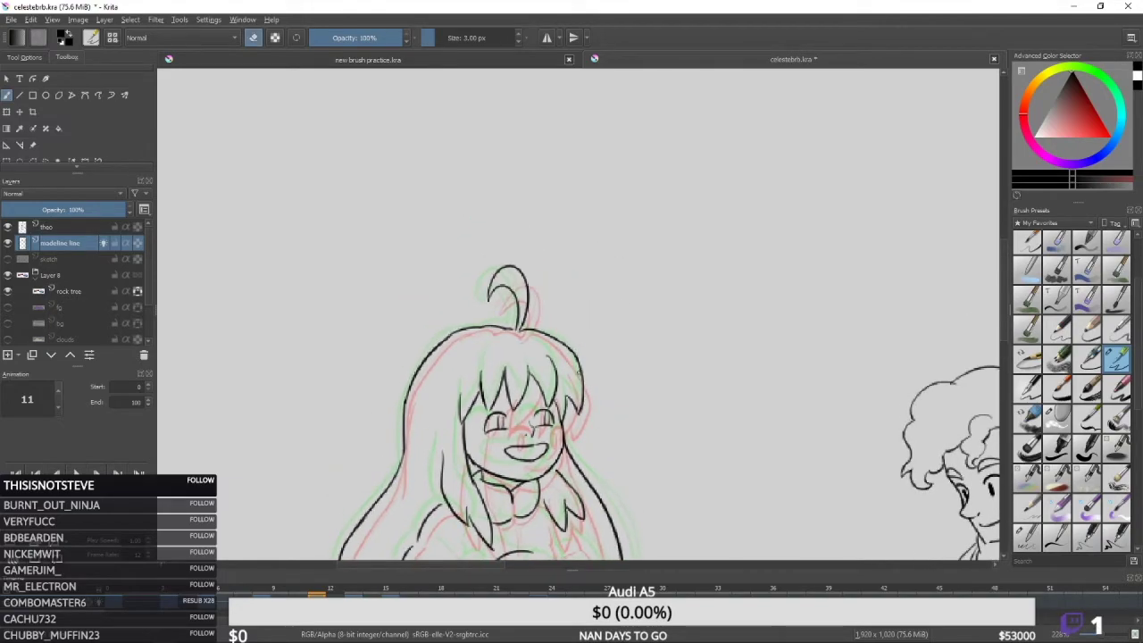
key("e")
key("e")
mouse_move(579, 363)
left_mouse_down()
mouse_move(582, 377)
mouse_move(579, 239)
mouse_move(607, 206)
mouse_move(619, 228)
left_mouse_up()
key("e")
left_click_drag(474, 423, 499, 433)
Flip back and forth through the keyframes up to frame 15 to examine the movement of the hair and arms.
key("Right")
key("Right")
key("Left")
key("Left")
key("Left")
key("Right")
key("Right")
key("Right")
key("Left")
key("Left")
key("Right")
key("Right")
key("Right")
key("Right")
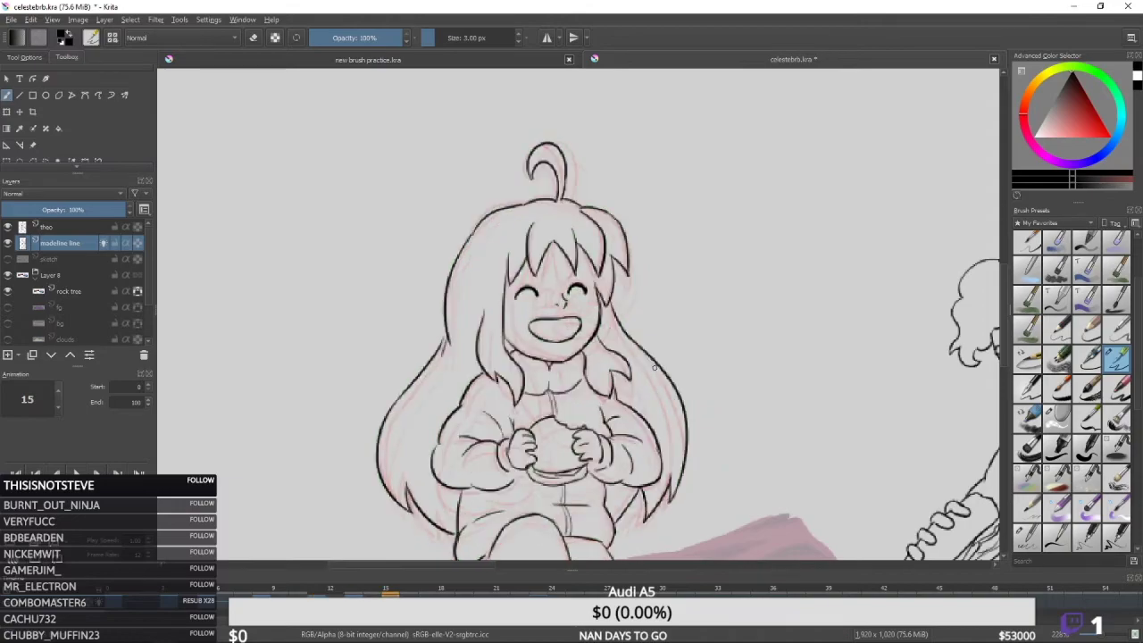
key("Left")
key("Left")
key("Left")
key("Left")
key("Left")
key("Right")
Draw the outer line of the right sleeve and check it against the neighbouring frames.
left_click_drag(626, 392, 623, 375)
mouse_move(618, 374)
left_mouse_down()
mouse_move(613, 391)
mouse_move(651, 440)
mouse_move(638, 429)
mouse_move(630, 367)
left_mouse_up()
mouse_move(635, 360)
left_mouse_down()
mouse_move(647, 407)
mouse_move(607, 433)
left_mouse_up()
key("e")
key("e")
key("Left")
key("Right")
key("Right")
key("Right")
key("Left")
key("Left")
key("/")
key("/")
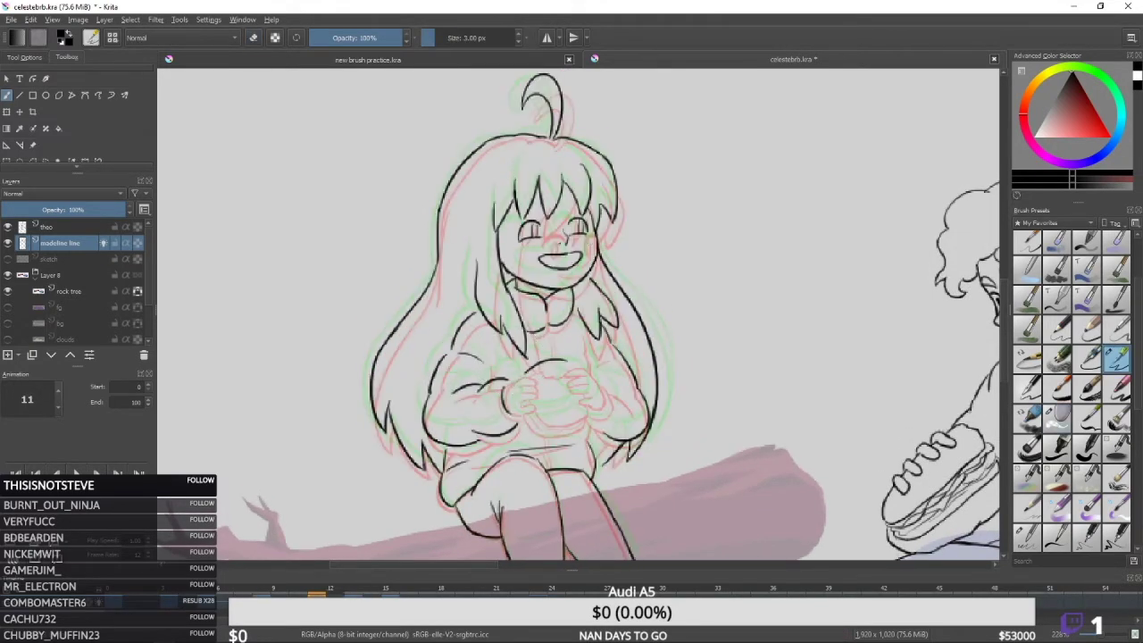
Ink the left-hand side hand with its curled fingers gripping the food in front of the chest.
key("ctrl+z")
mouse_move(506, 388)
left_mouse_down()
mouse_move(518, 414)
mouse_move(528, 373)
left_mouse_up()
key("ctrl+z")
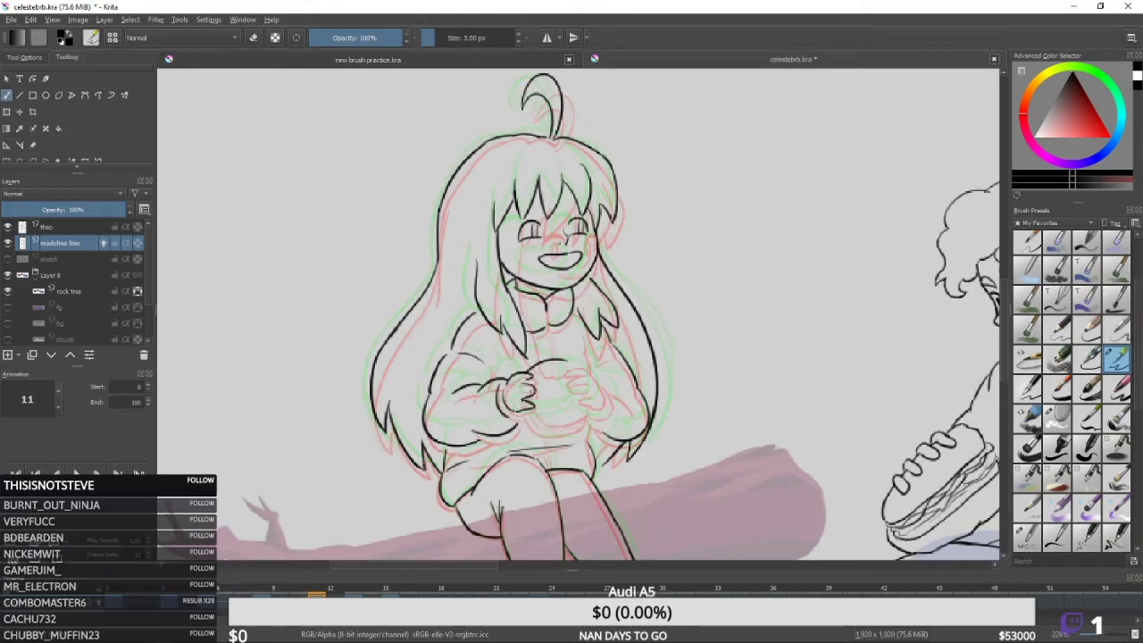
key("space")
key("space")
key("space")
key("space")
key("space")
key("space")
Touch up the lower finger lines of the newly inked hand.
key("e")
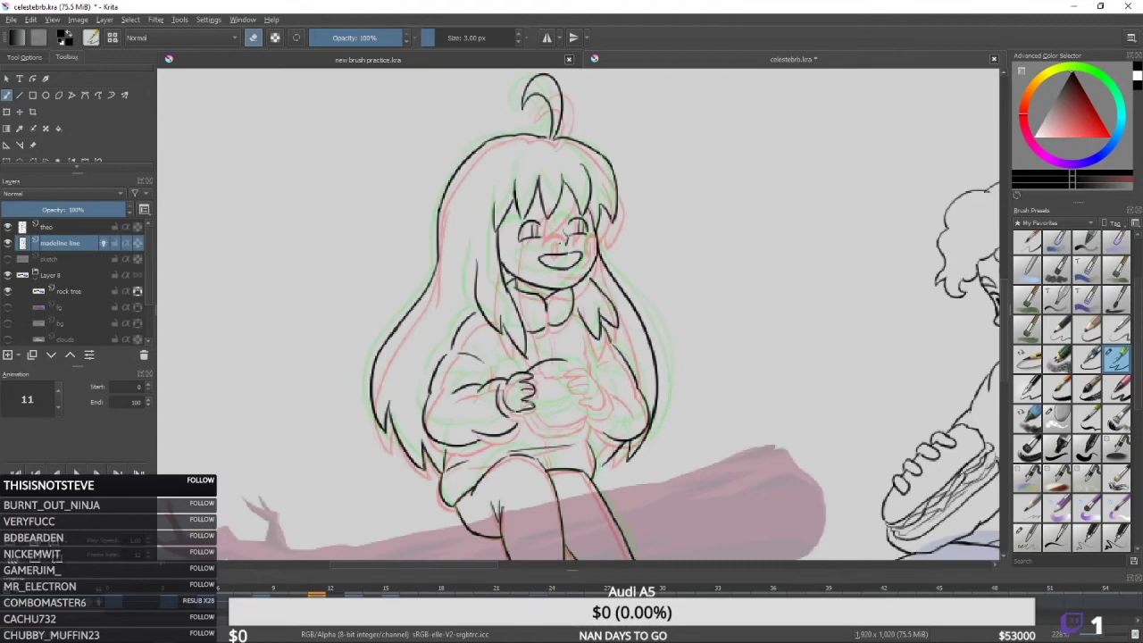
key("e")
left_click_drag(523, 401, 533, 406)
key("e")
key("e")
key("space")
key("space")
key("space")
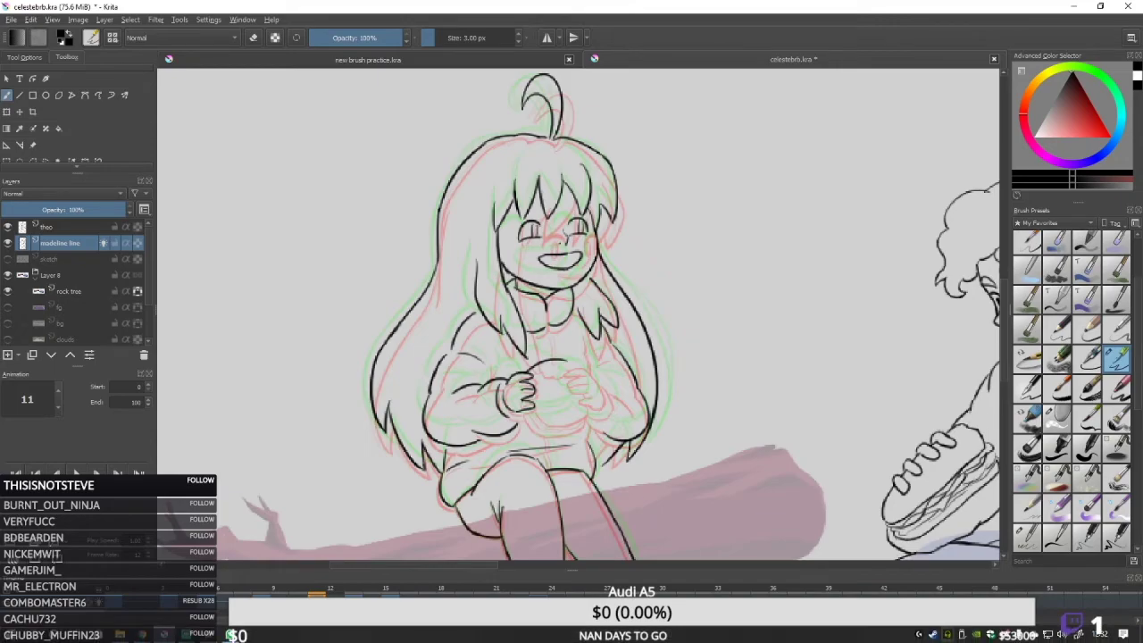
key("space")
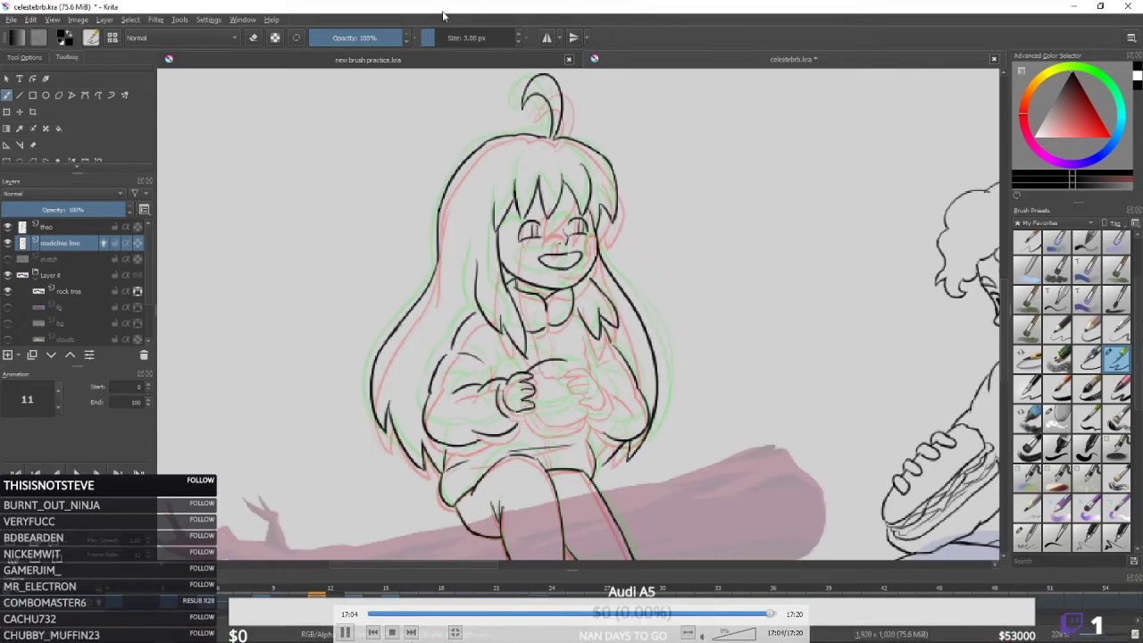
left_click(348, 631)
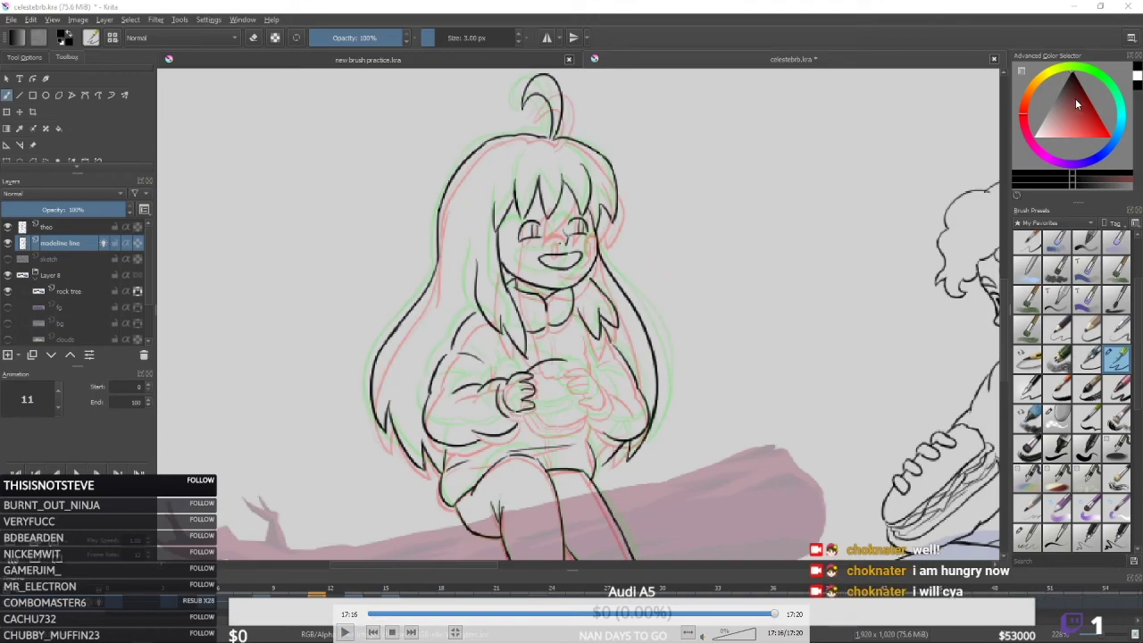